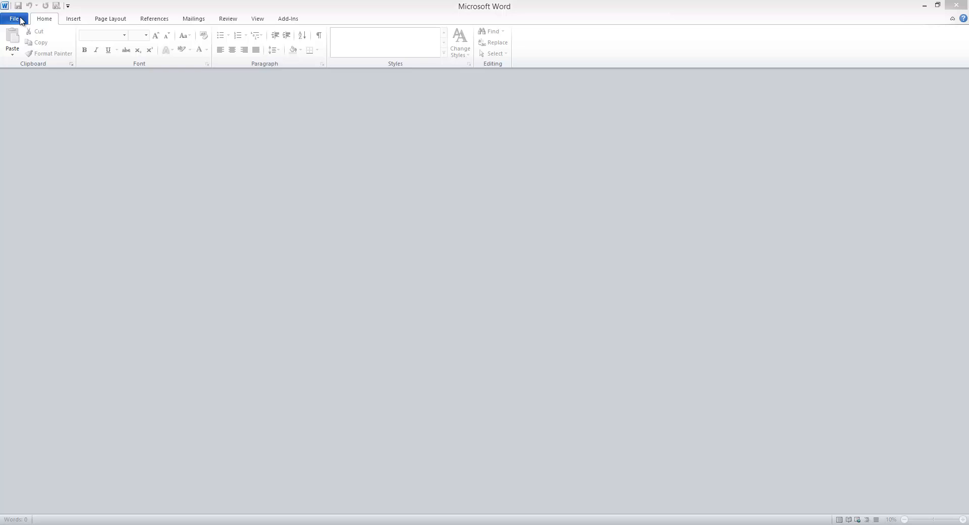
Step: Download the orange Fax cover sheet template from the Faxes category into a new document
left_click(22, 21)
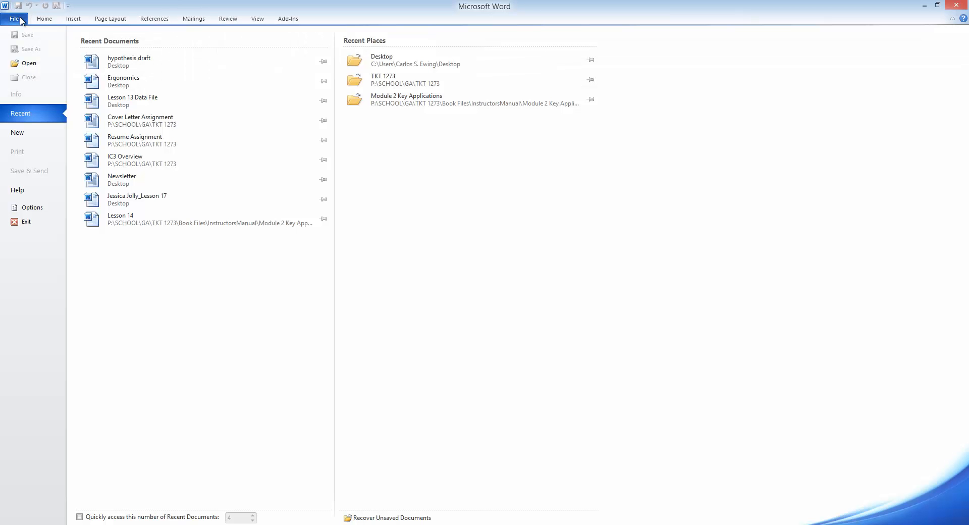
left_click(26, 132)
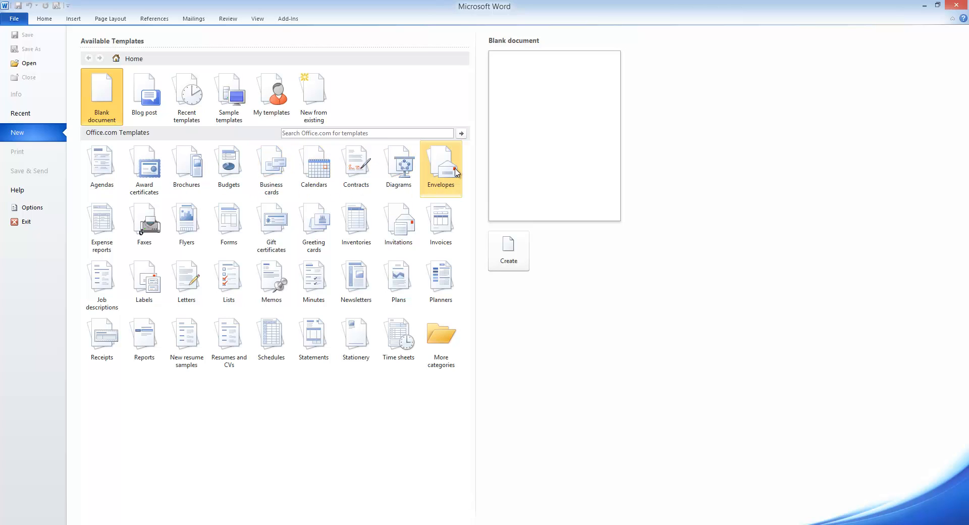
left_click(158, 229)
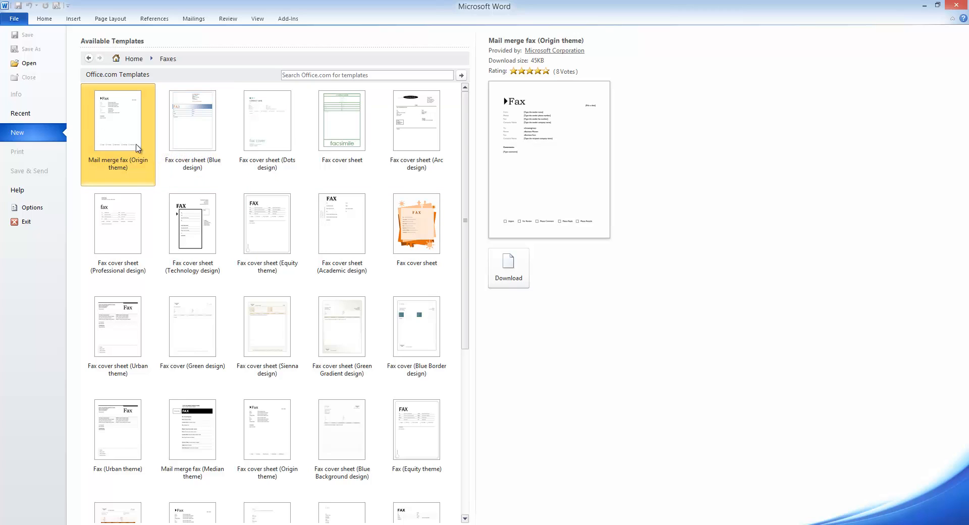
left_click(395, 222)
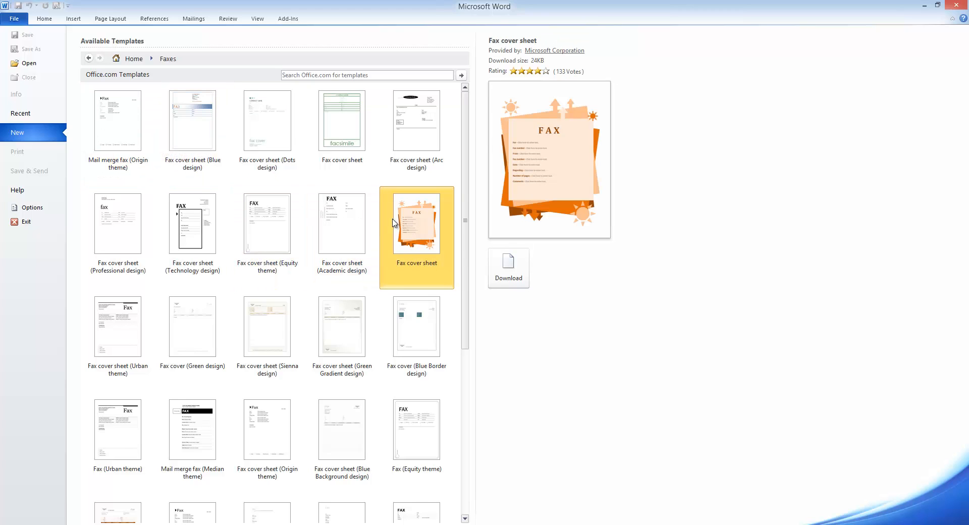
left_click(517, 281)
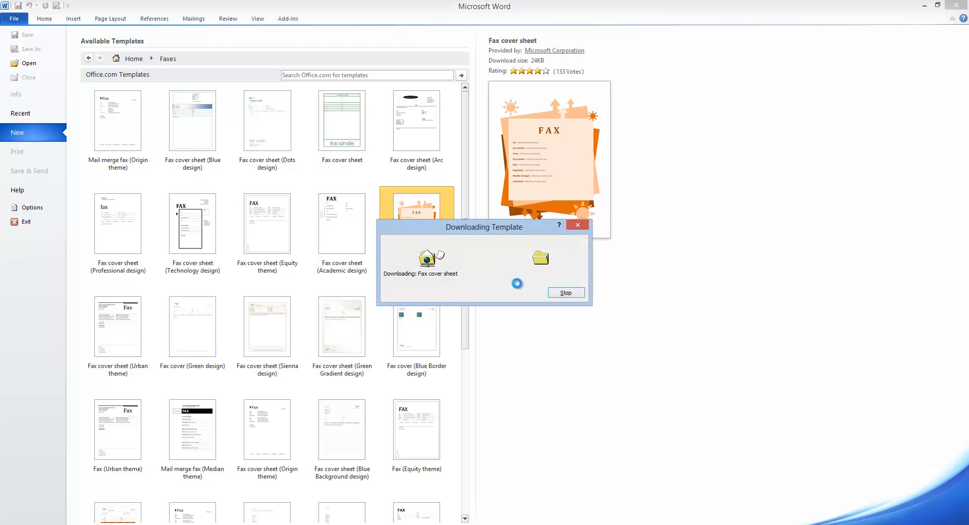
scroll(504, 280, "down", 3)
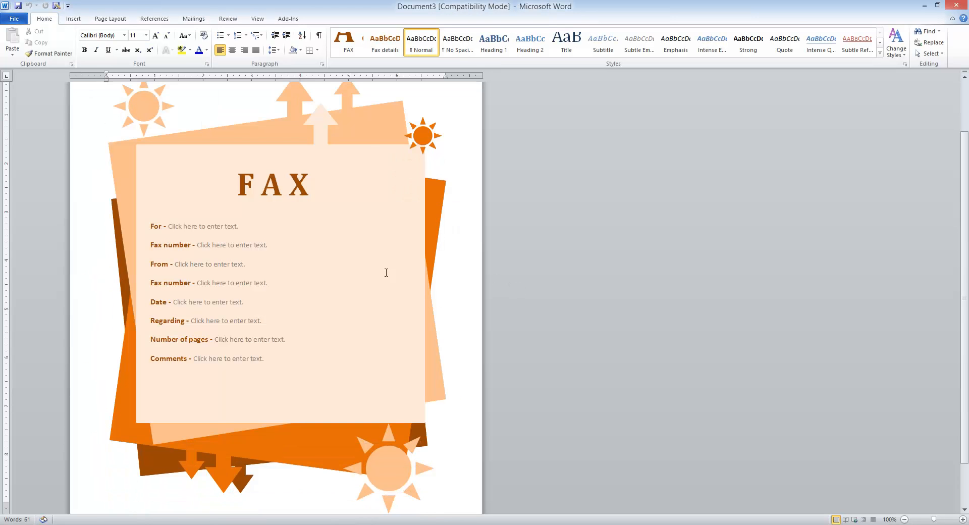
left_click(189, 228)
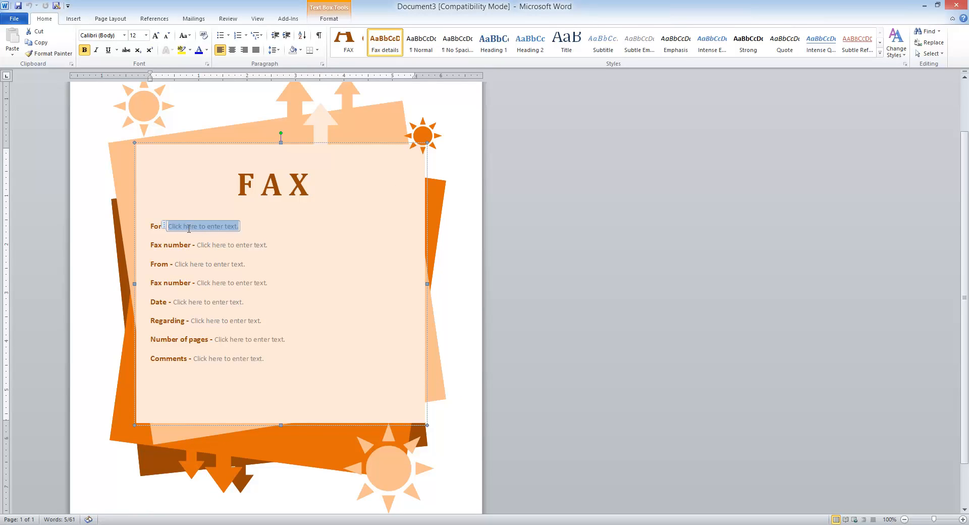
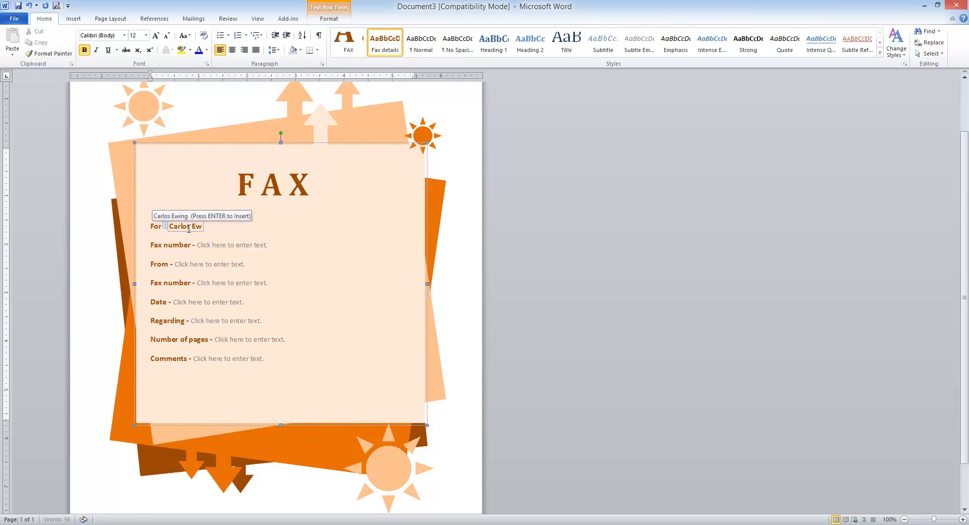
Step: Enter the recipient's name and fax number and the sender's name and fax number
left_click(220, 245)
type("55")
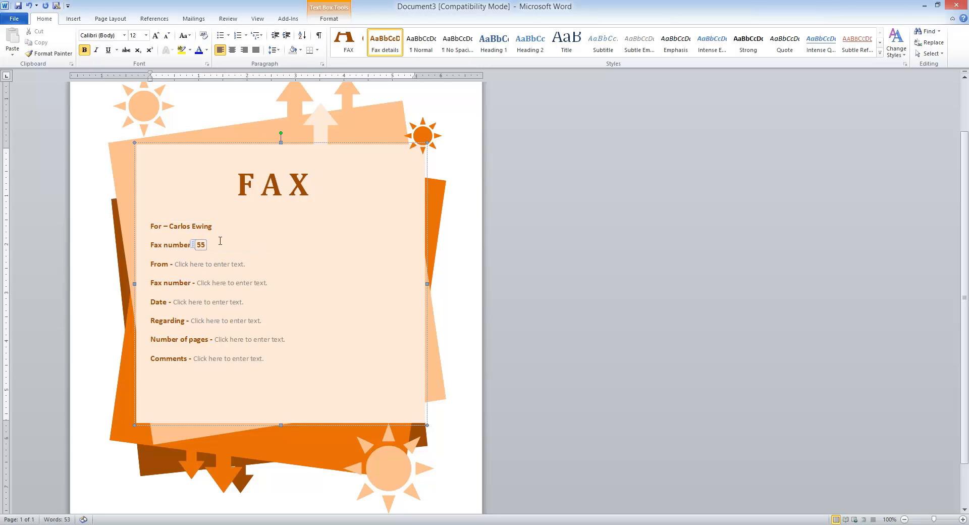
type("5-666-7777")
left_click(214, 264)
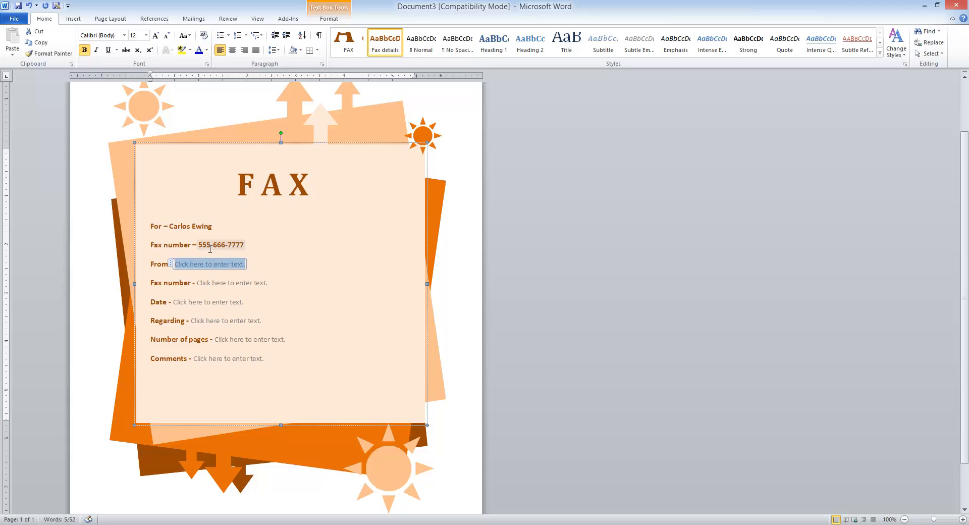
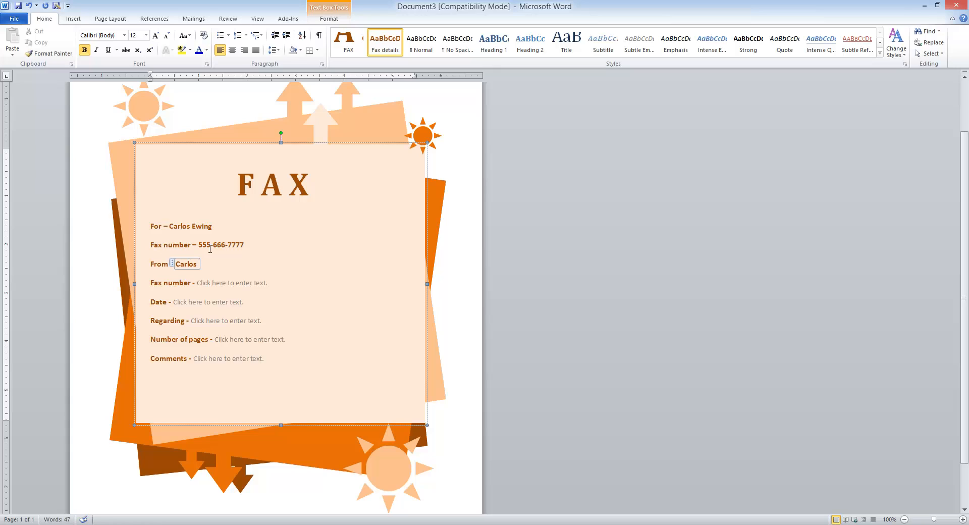
left_click(216, 284)
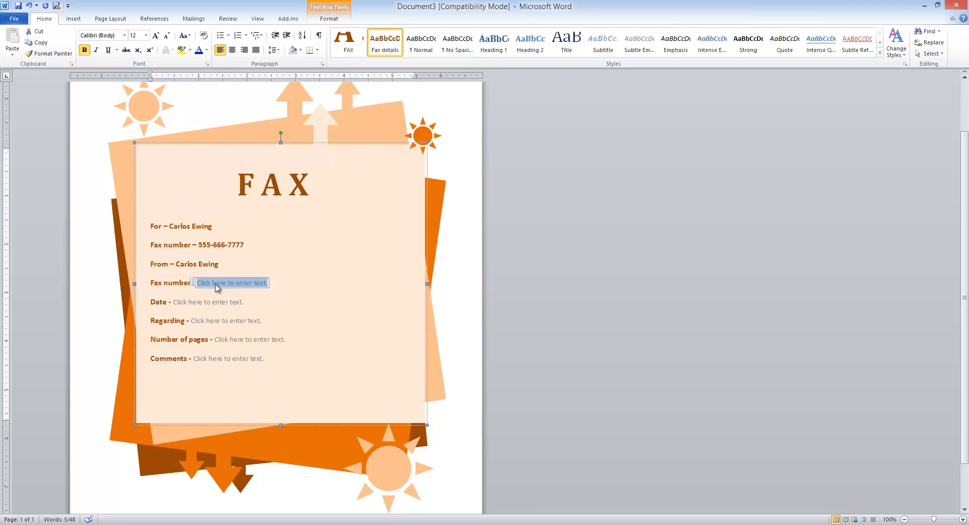
key("Delete")
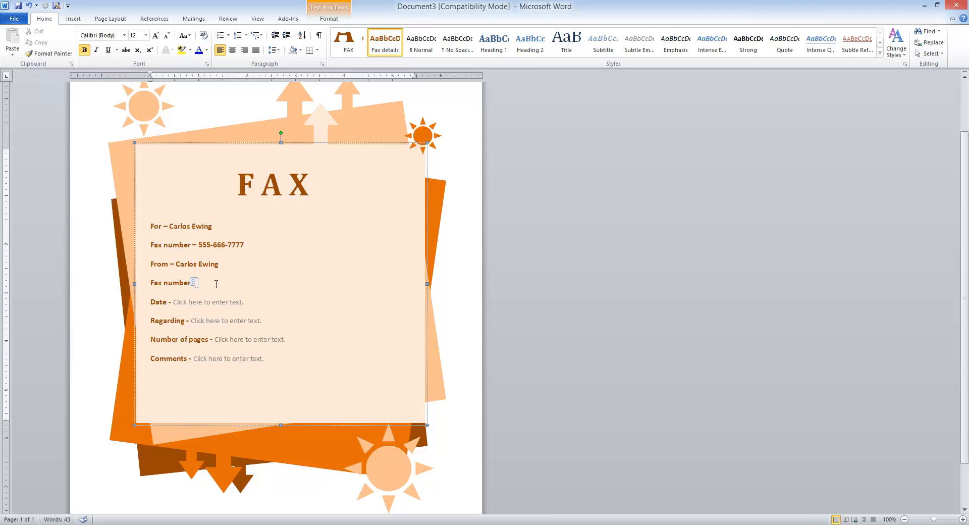
type("555-444-7777")
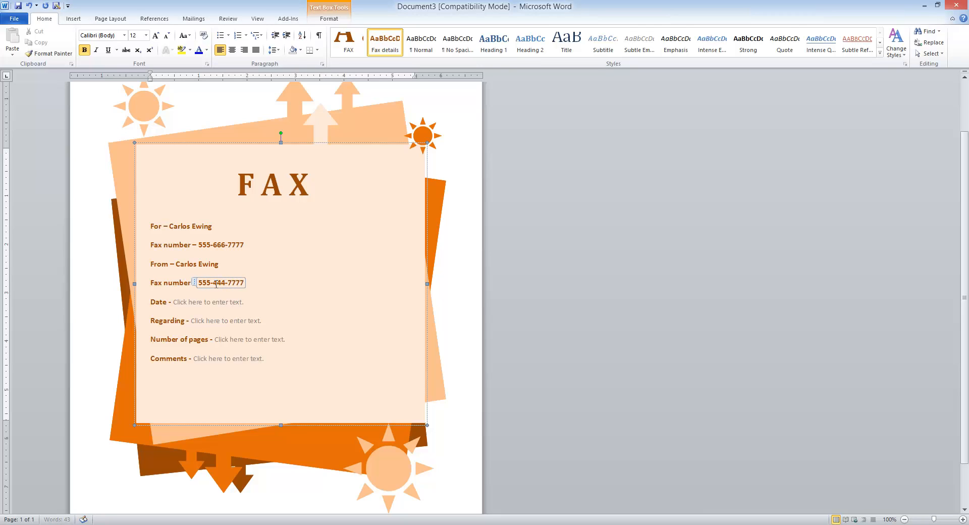
left_click(215, 301)
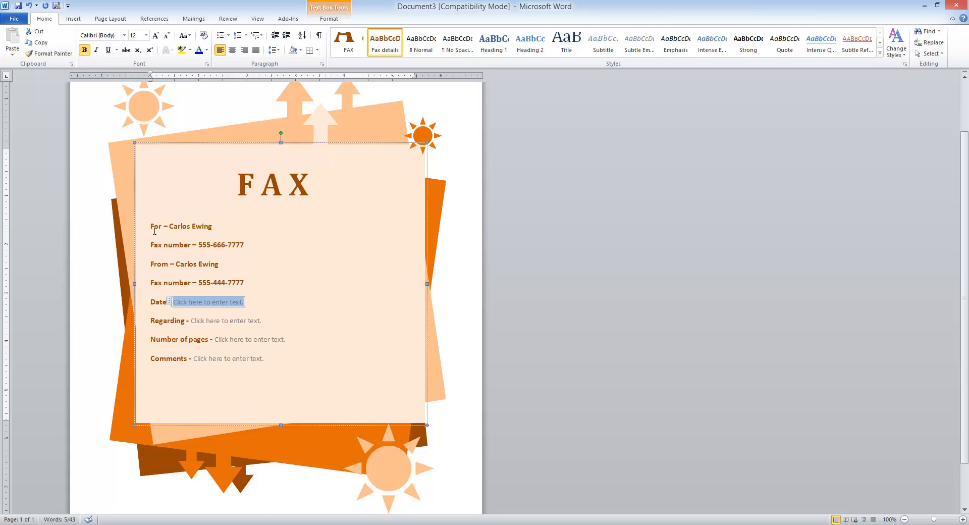
Step: Insert the date September 26, 2013 in long format into the Date field
left_click(70, 19)
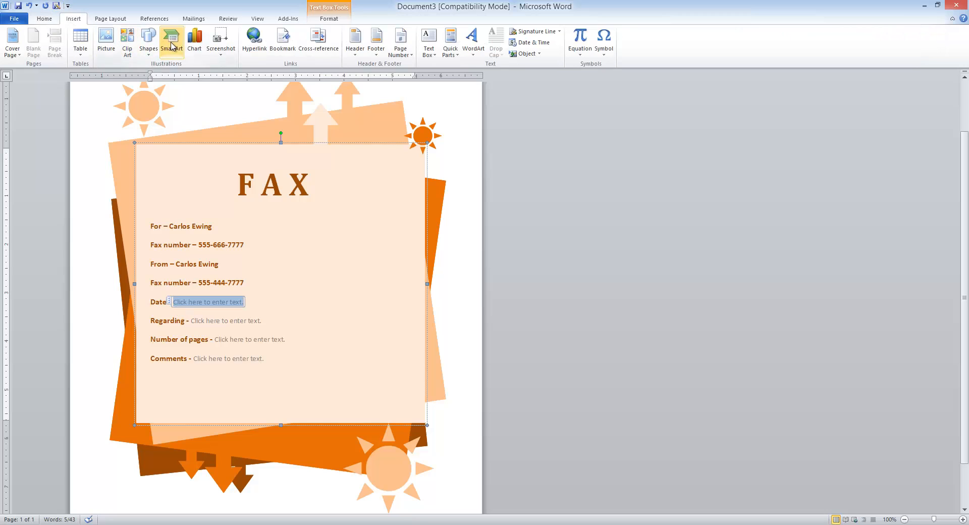
left_click(532, 42)
left_click(417, 209)
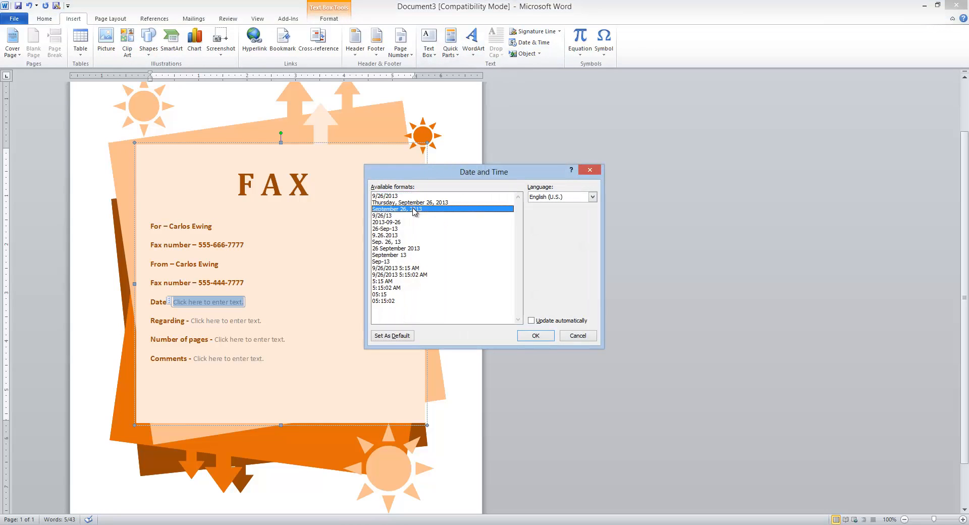
left_click(542, 337)
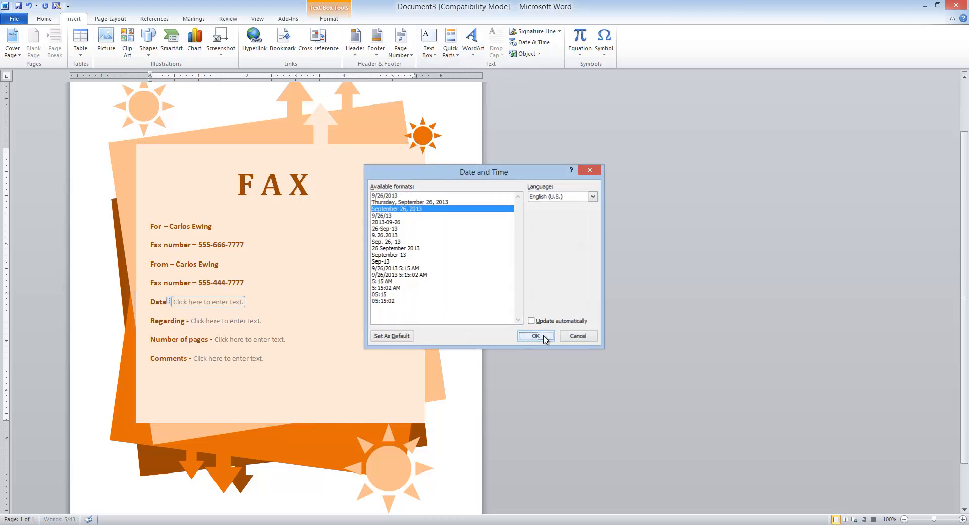
Step: Fill in Regarding 'Purchase Order', Number of pages 2 and Comments 'Please Review'
left_click(226, 322)
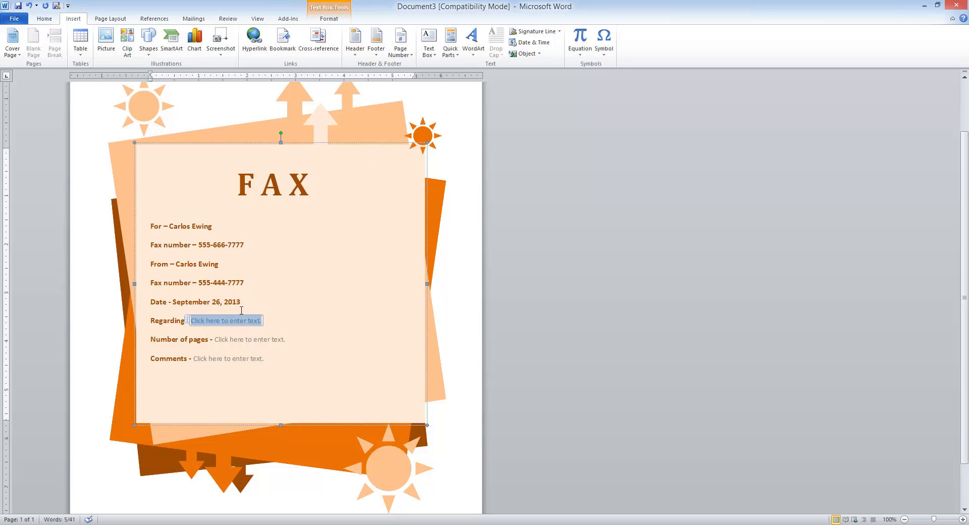
type("Purchas")
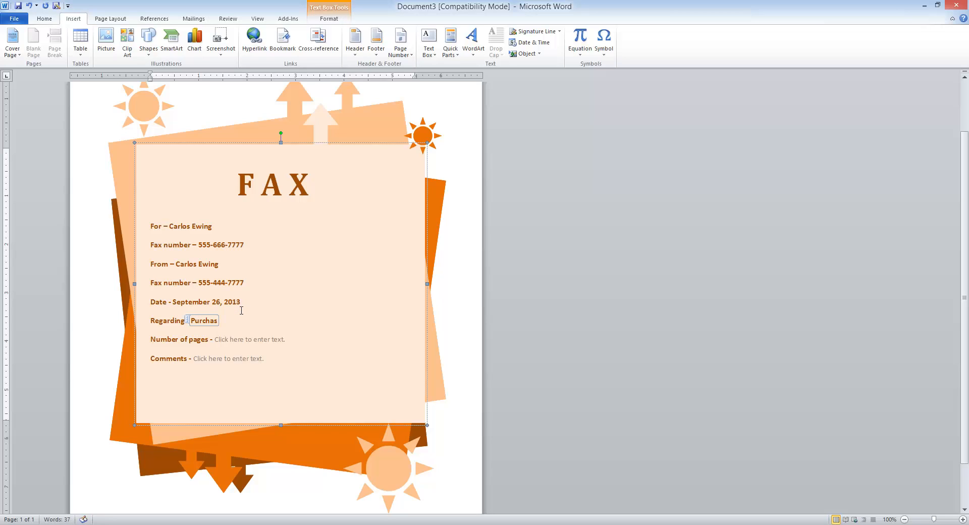
type("e Order")
left_click(226, 341)
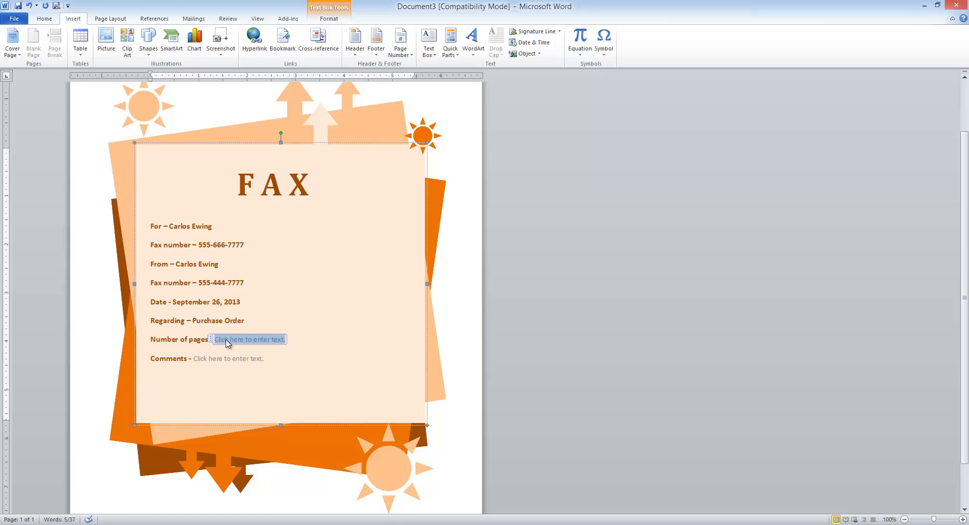
type("2")
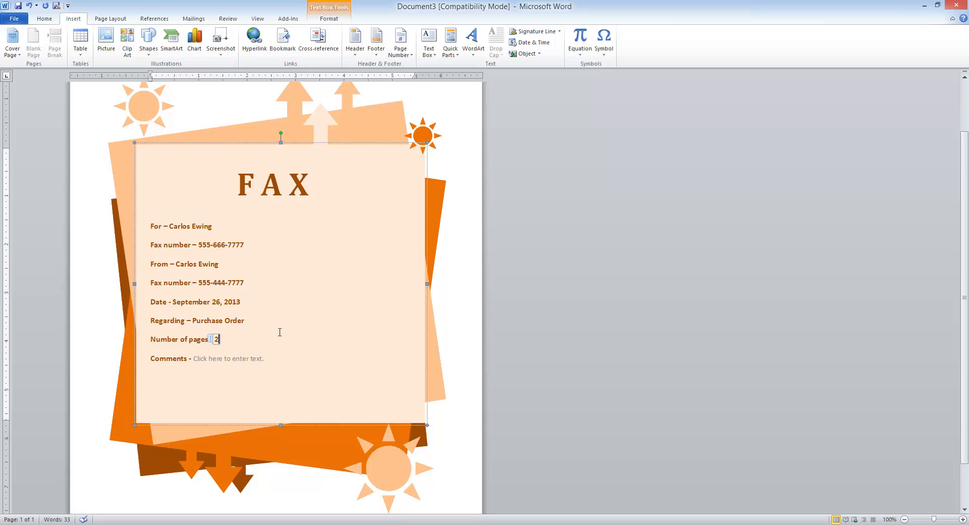
left_click(256, 362)
type("P")
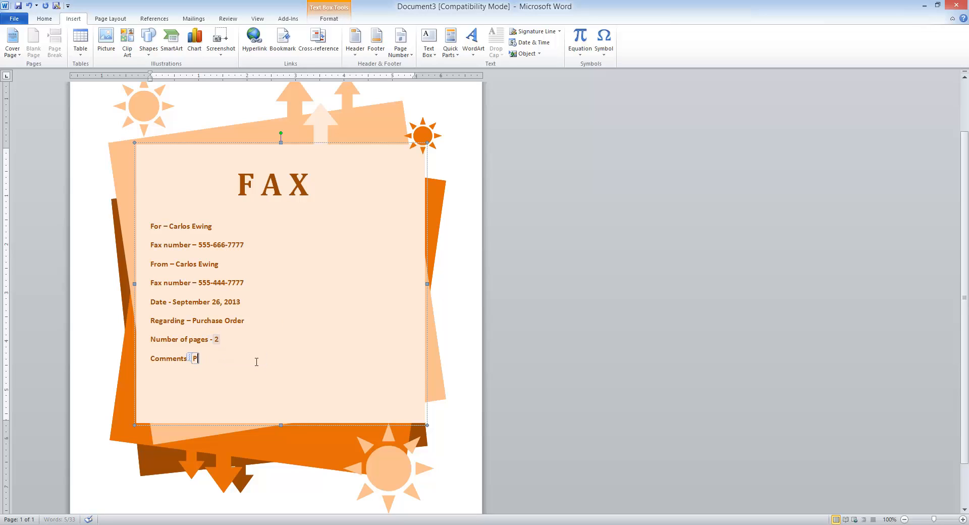
type("lease Review")
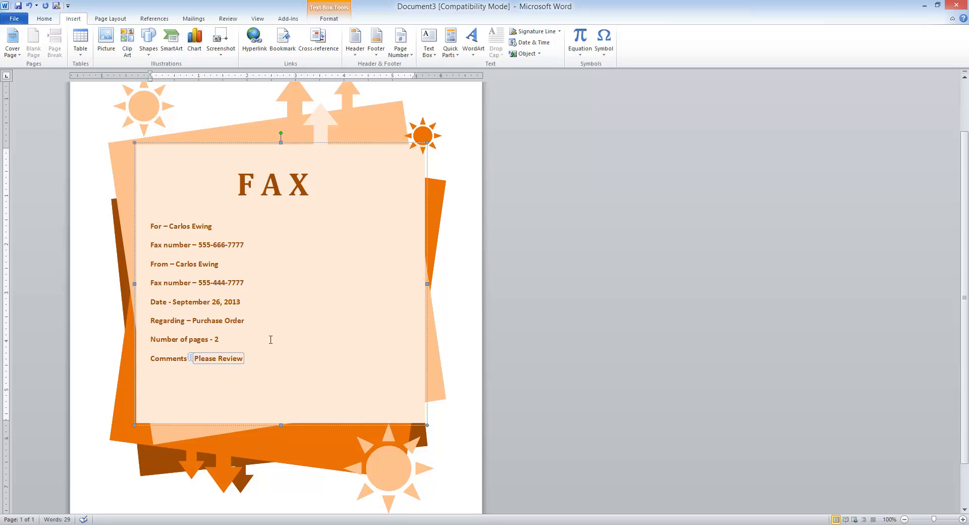
Step: Start saving the fax cover sheet with Save As, then cancel it
left_click(14, 20)
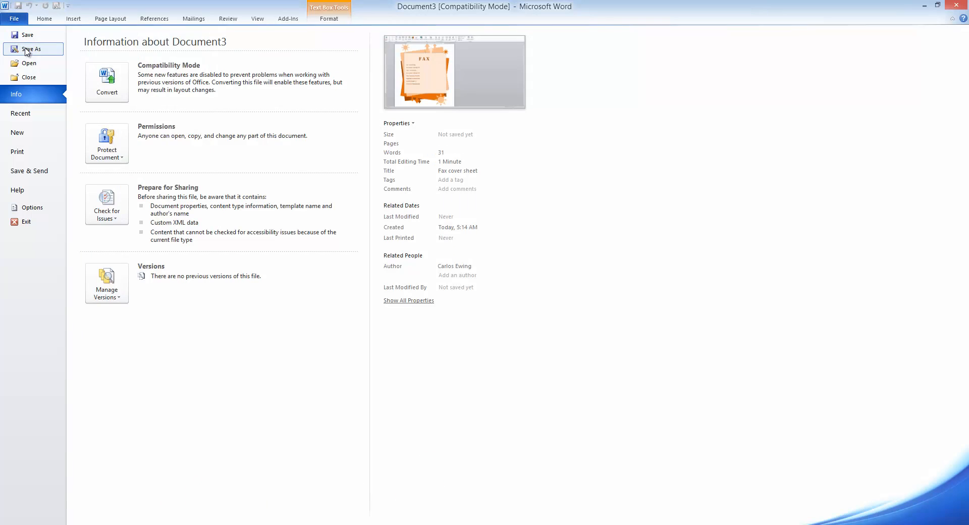
left_click(26, 49)
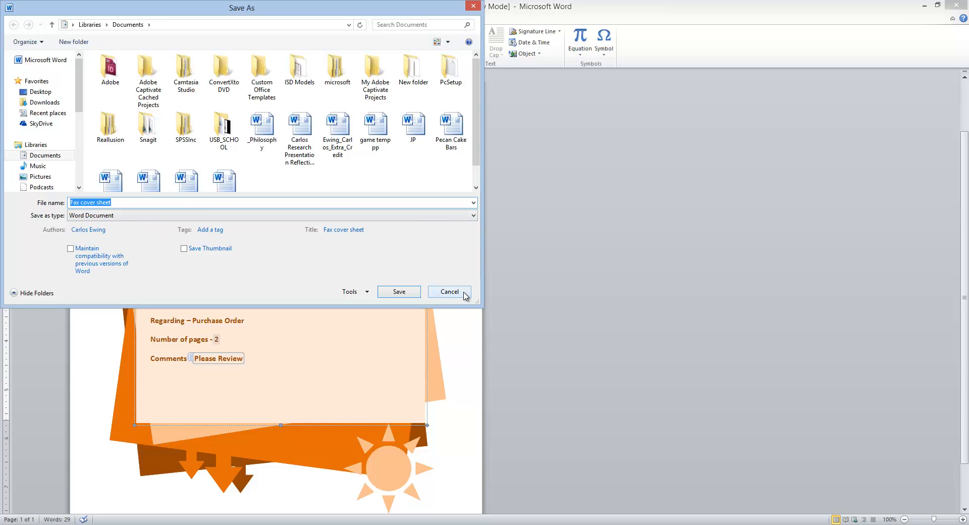
left_click(449, 292)
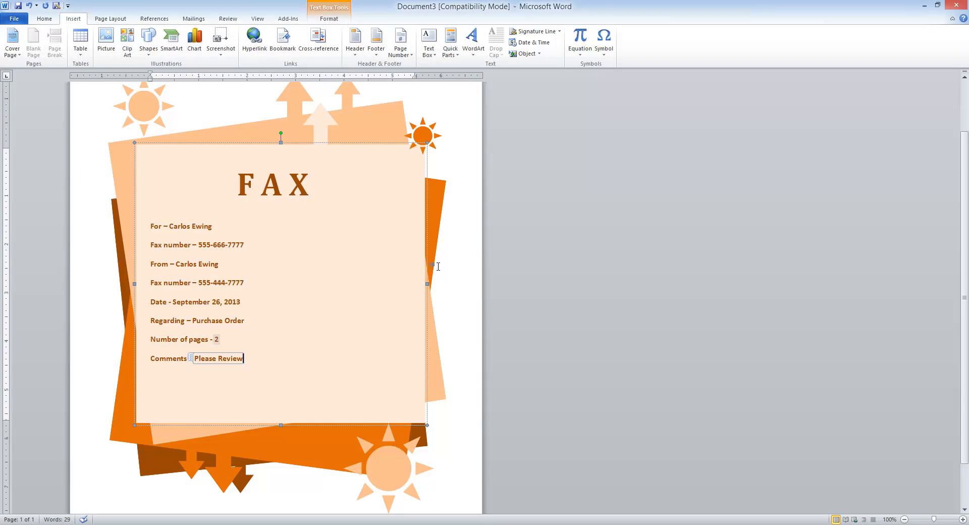
Step: Close the fax cover sheet, discarding its changes
left_click(15, 20)
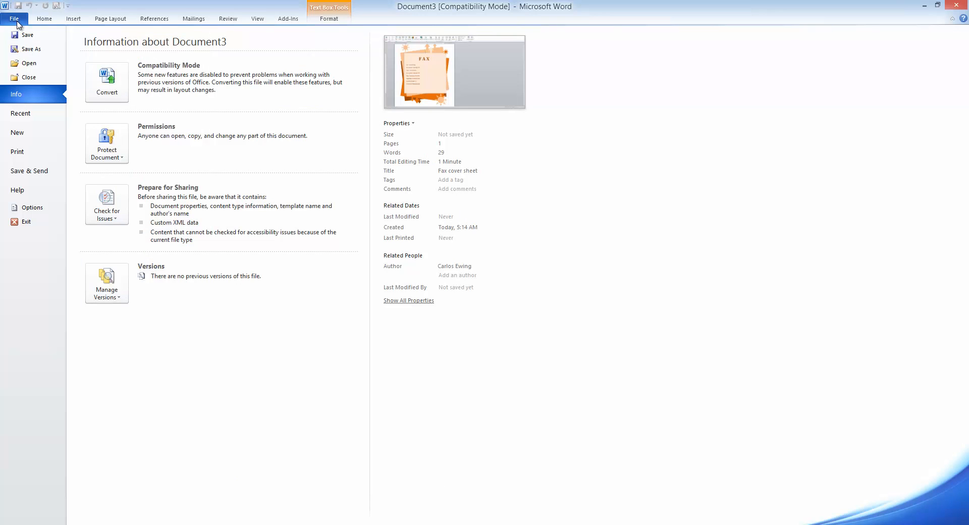
left_click(25, 77)
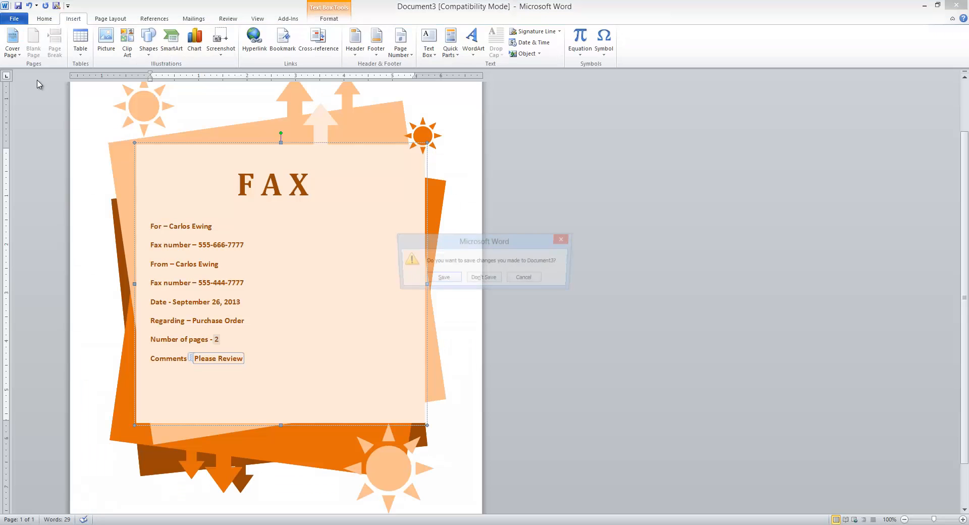
left_click(494, 280)
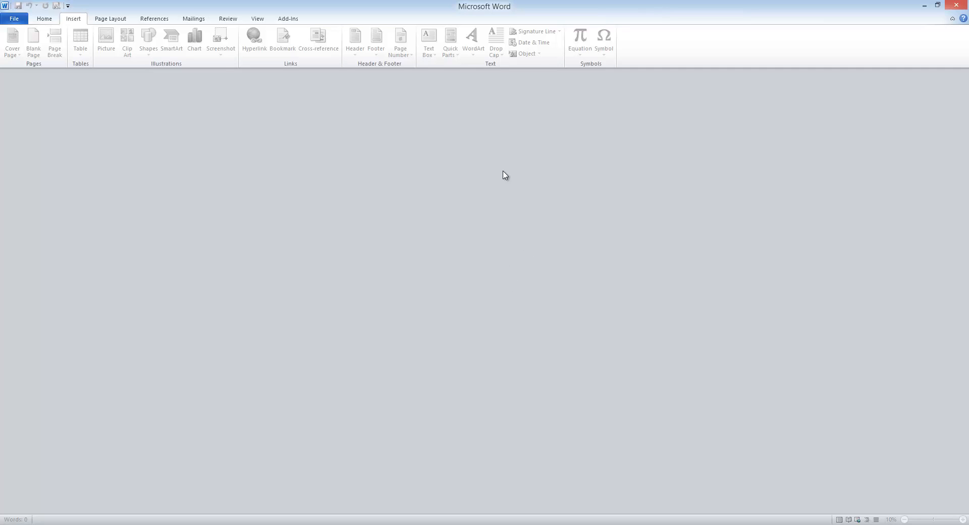
Step: Create a new blank document and type the person's full name using AutoComplete
left_click(19, 19)
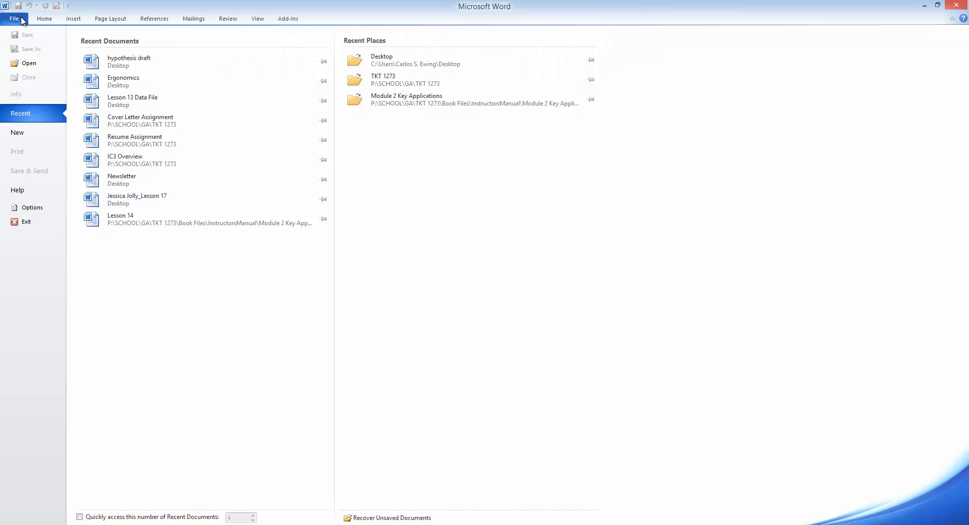
left_click(37, 132)
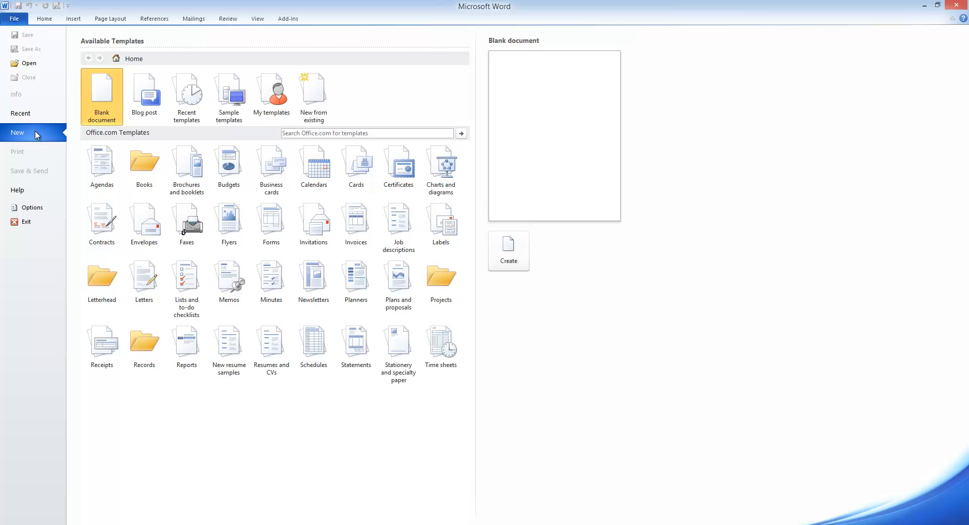
left_click(517, 258)
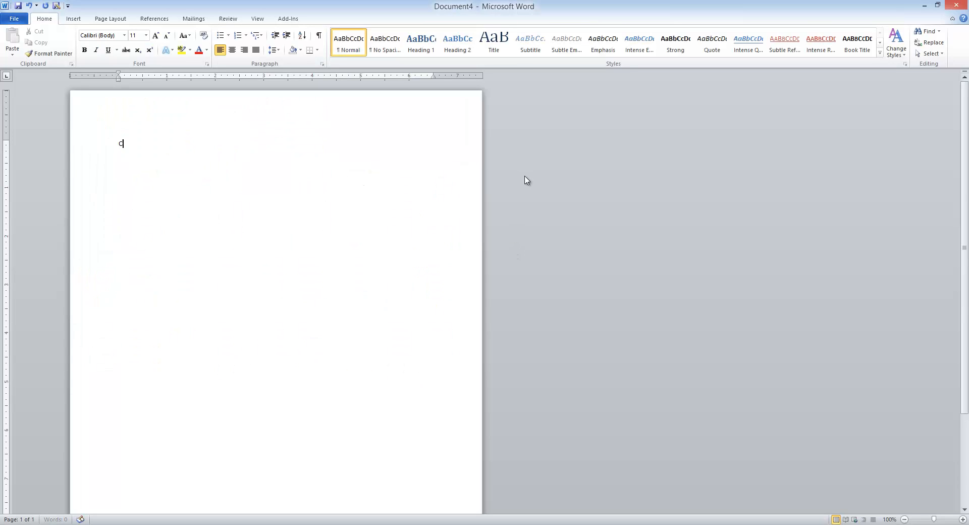
type("Carlos")
key("Return")
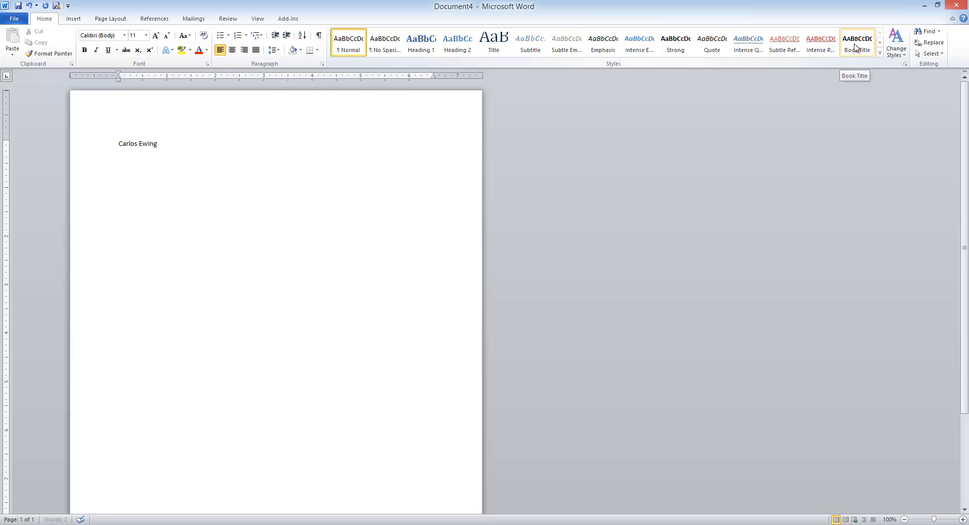
left_click(880, 53)
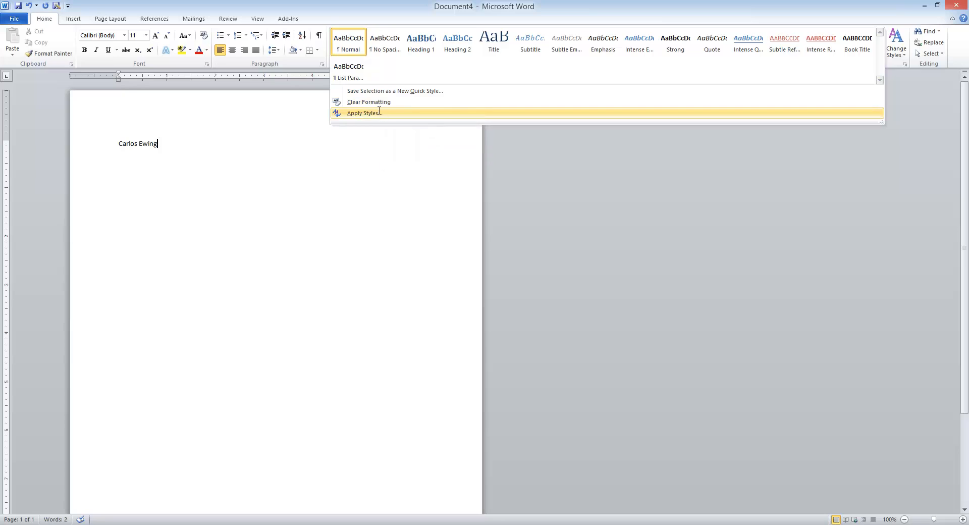
Step: Apply Heading 2 to the name line through the Apply Styles pane
left_click(380, 113)
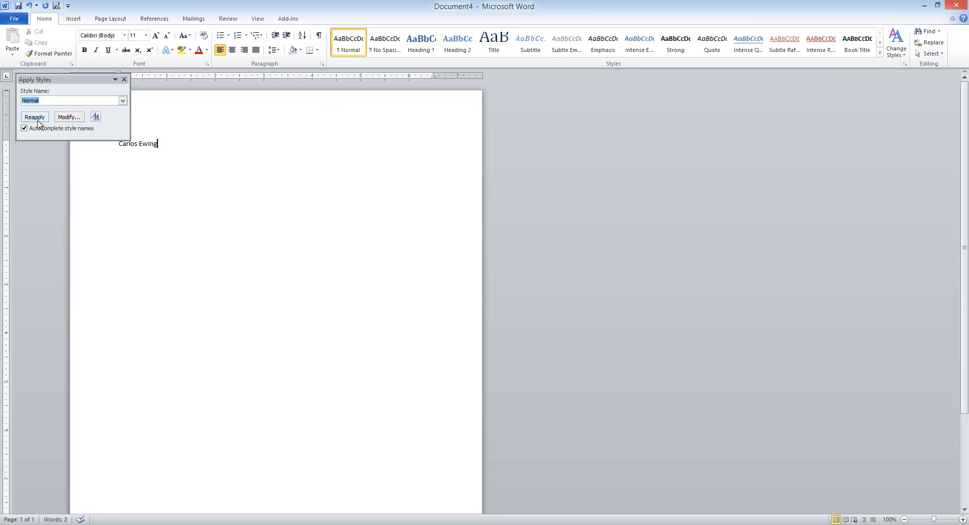
left_click(122, 102)
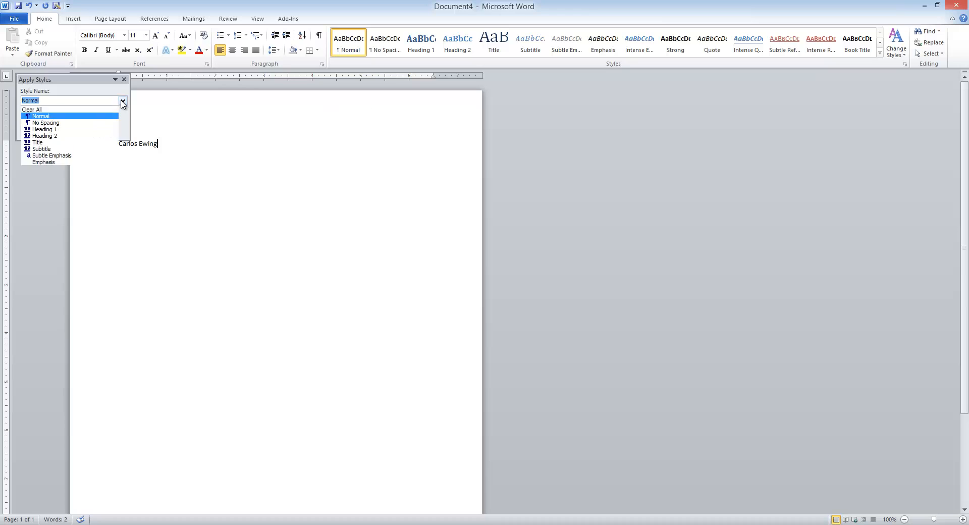
left_click(91, 135)
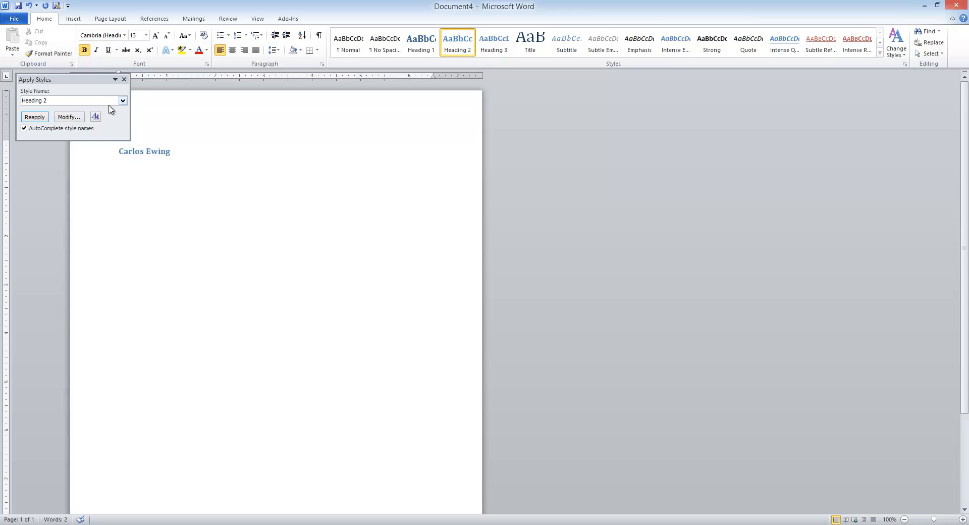
scroll(247, 146, "down", 2)
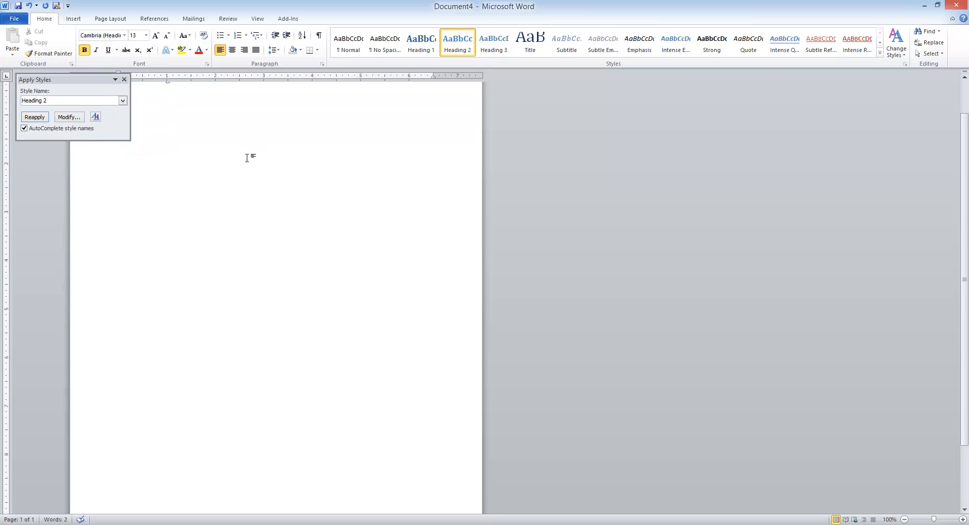
scroll(247, 158, "down", 2)
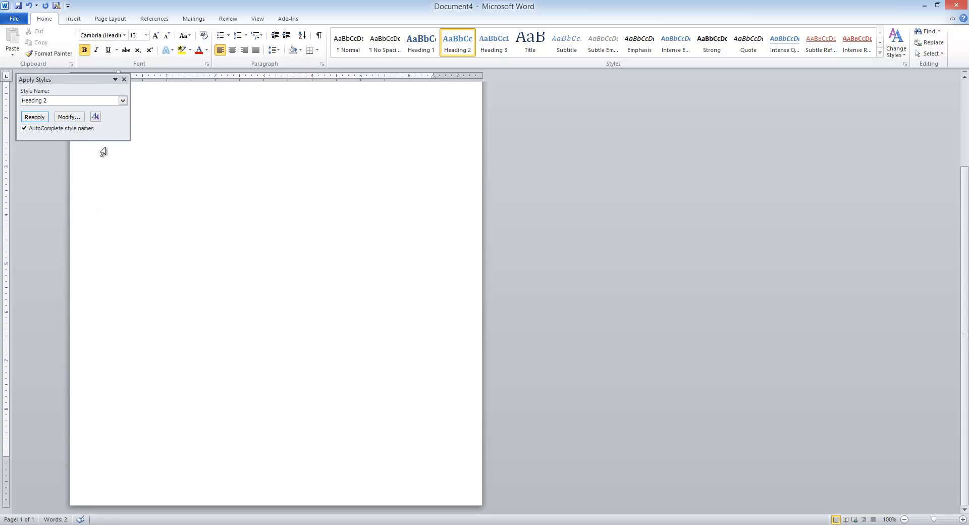
key("ctrl+a")
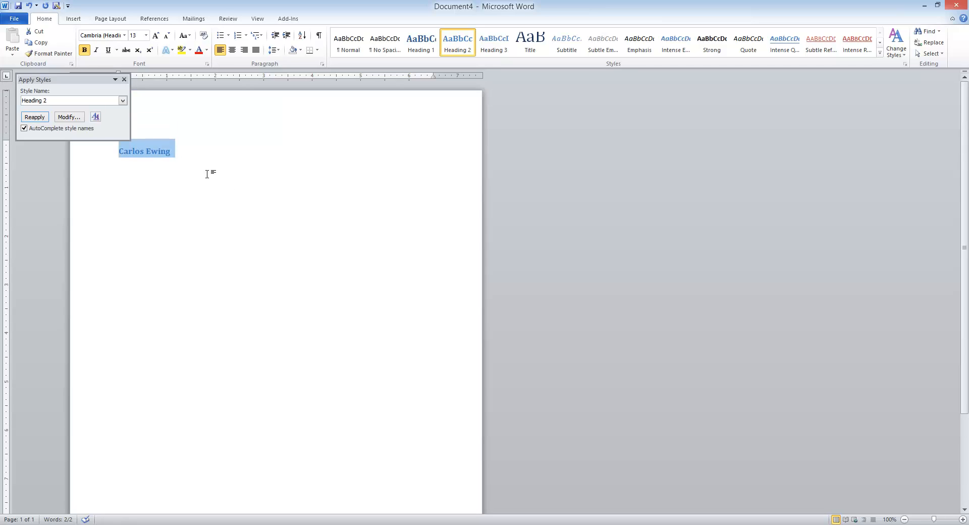
left_click(123, 79)
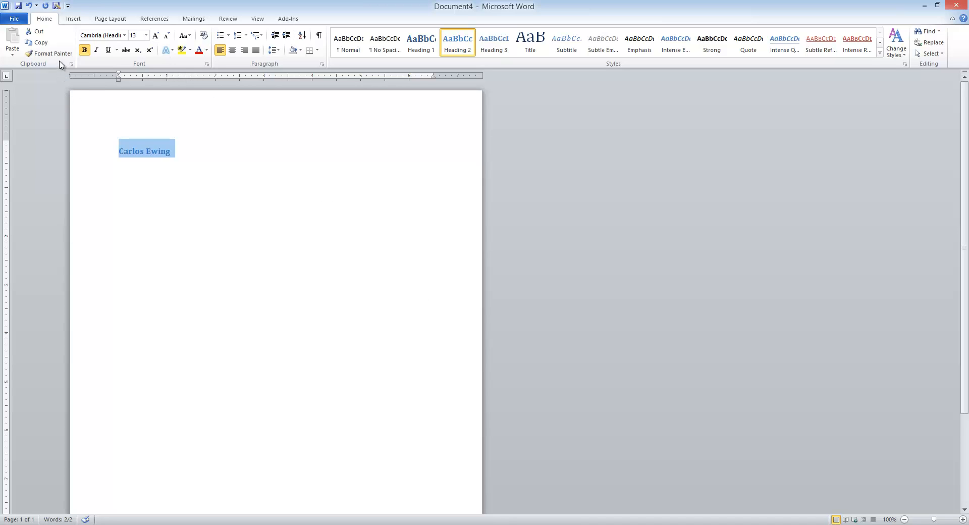
Step: Close Document4 without saving
left_click(14, 23)
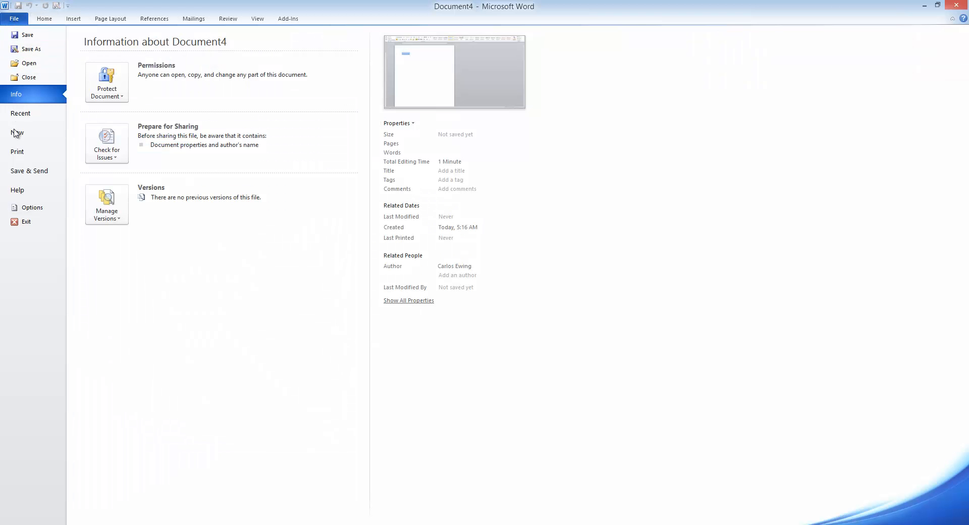
left_click(31, 77)
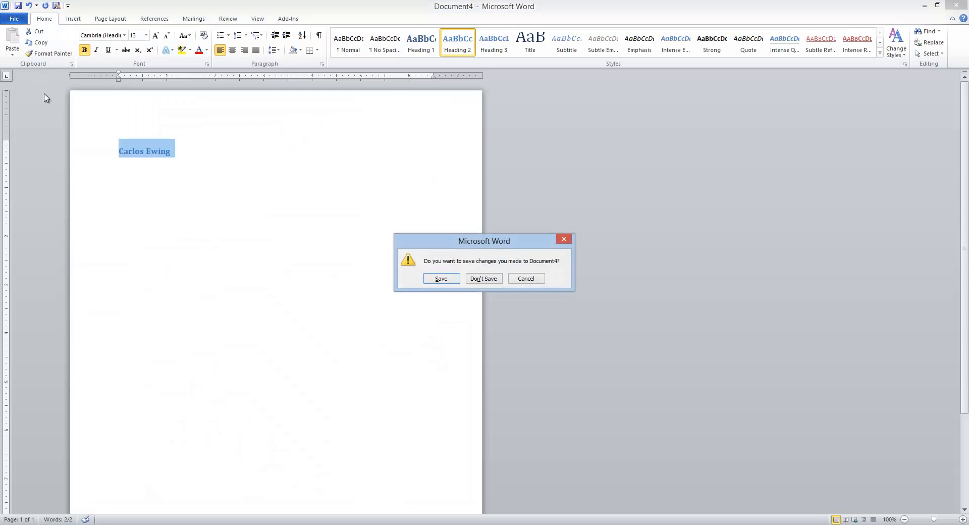
left_click(484, 278)
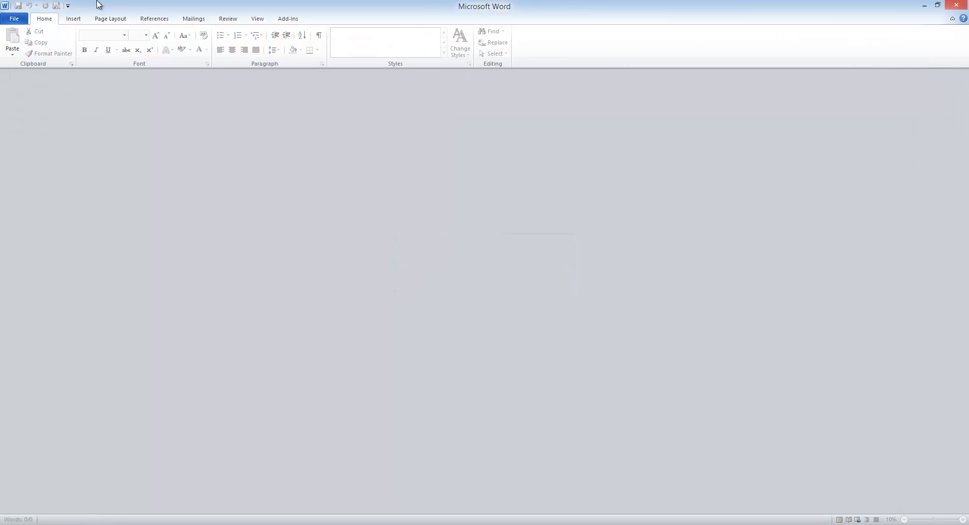
Step: Create a new document from the Blog post template
left_click(16, 20)
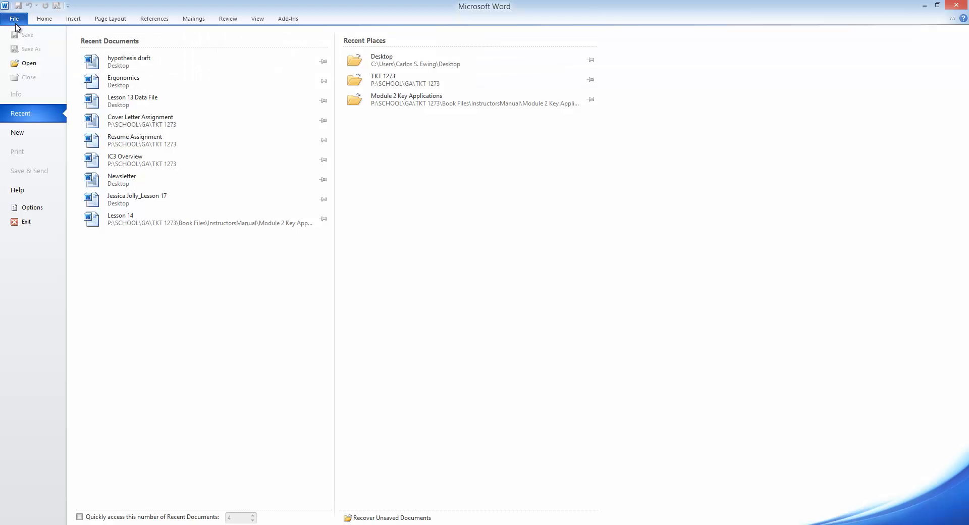
left_click(23, 134)
left_click(154, 115)
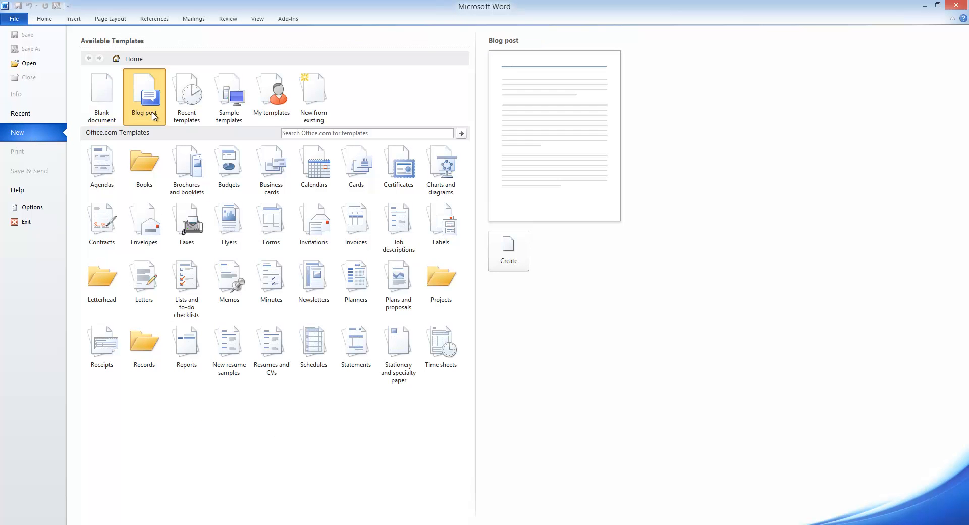
left_click(492, 259)
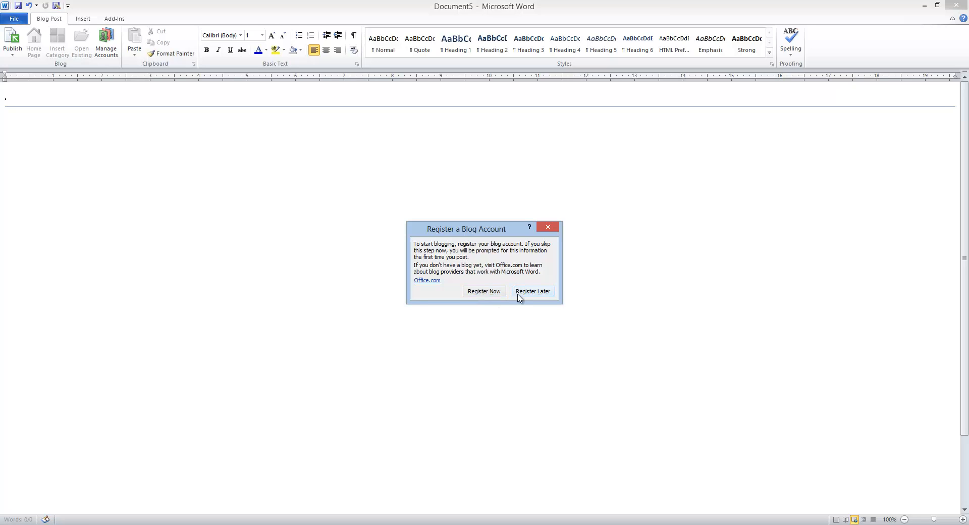
Step: Skip blog registration, title the post 'My First Day in Class' and begin the body text
left_click(520, 295)
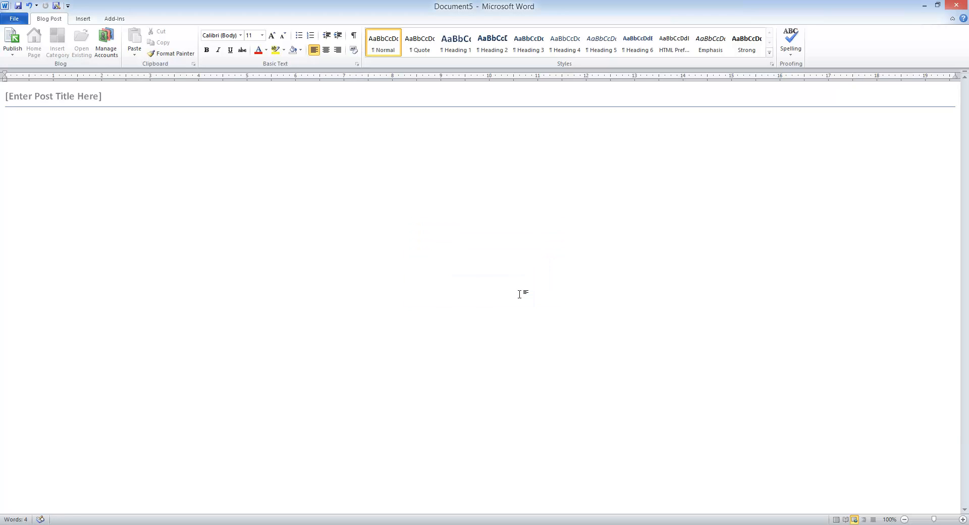
left_click(51, 94)
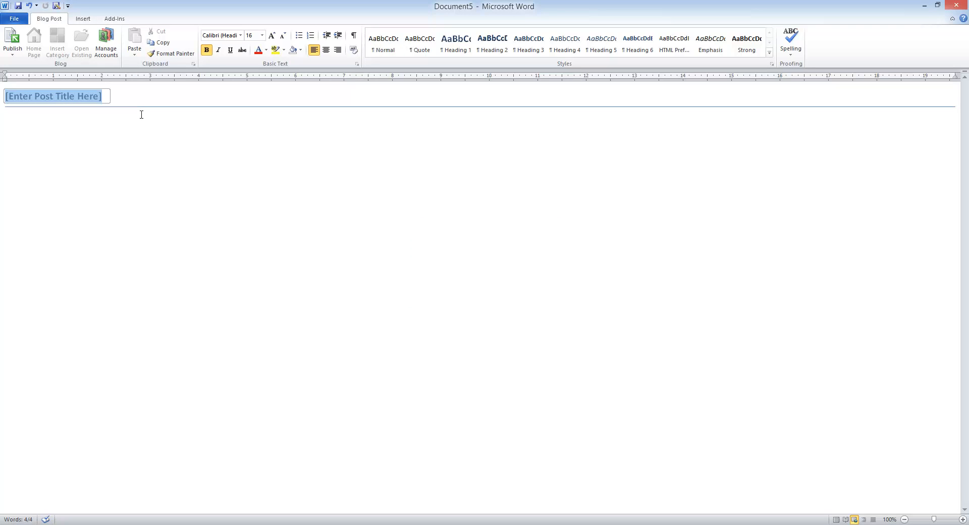
type("My Fies")
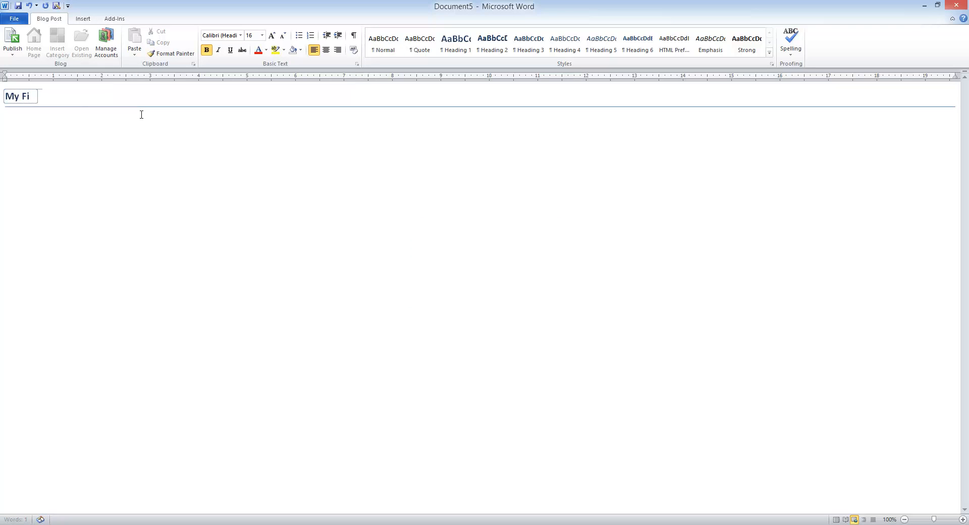
key("BackSpace")
key("BackSpace")
type("rst Day in Class")
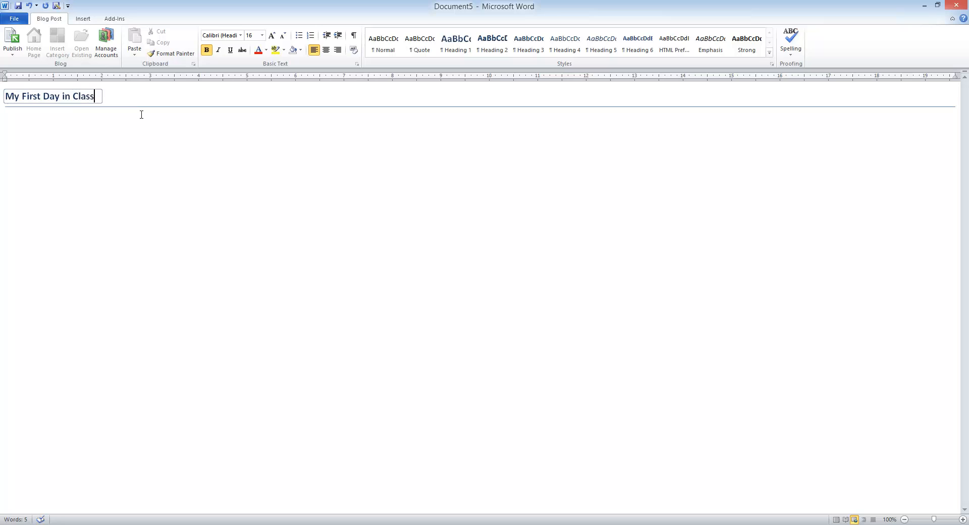
left_click(174, 158)
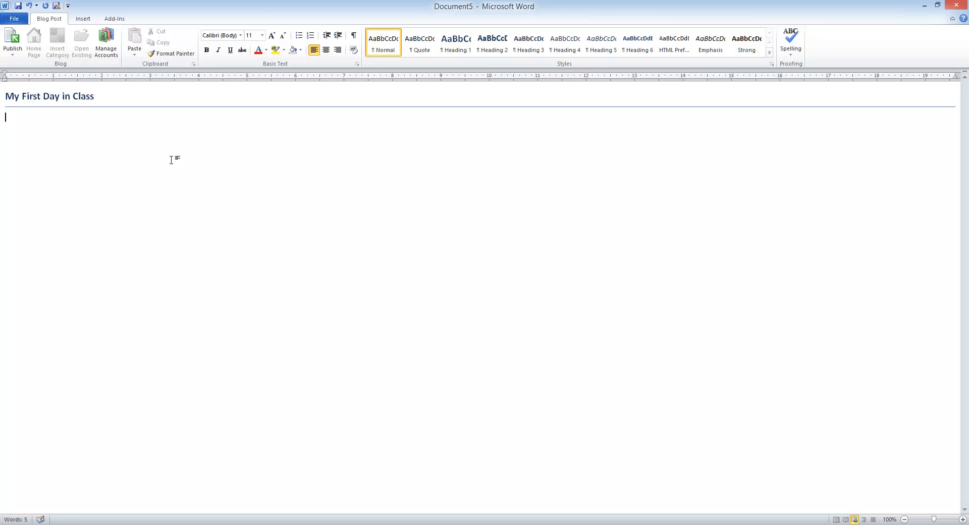
type("Today I went to TKT 1273 for the first time.")
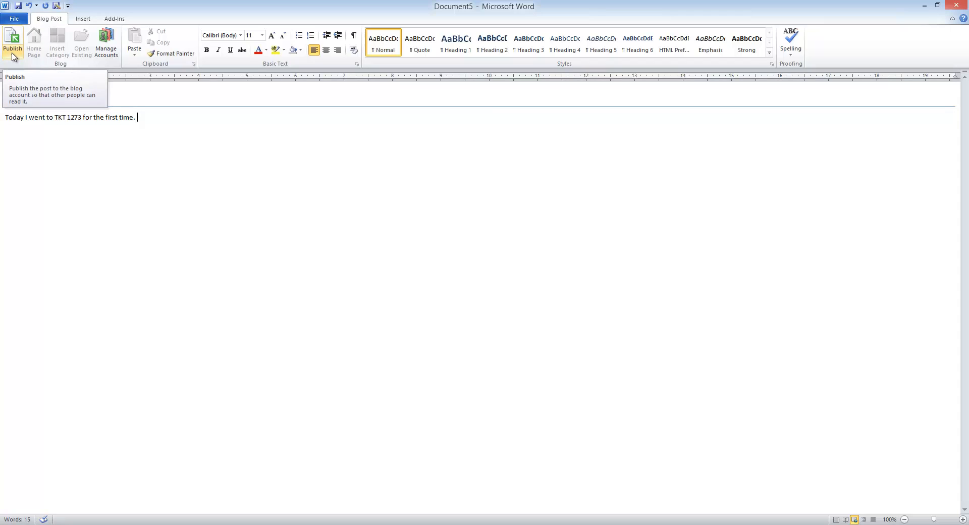
Step: Look through the Publish options and the Insert, Add-Ins and Blog Post tabs without publishing
left_click(13, 56)
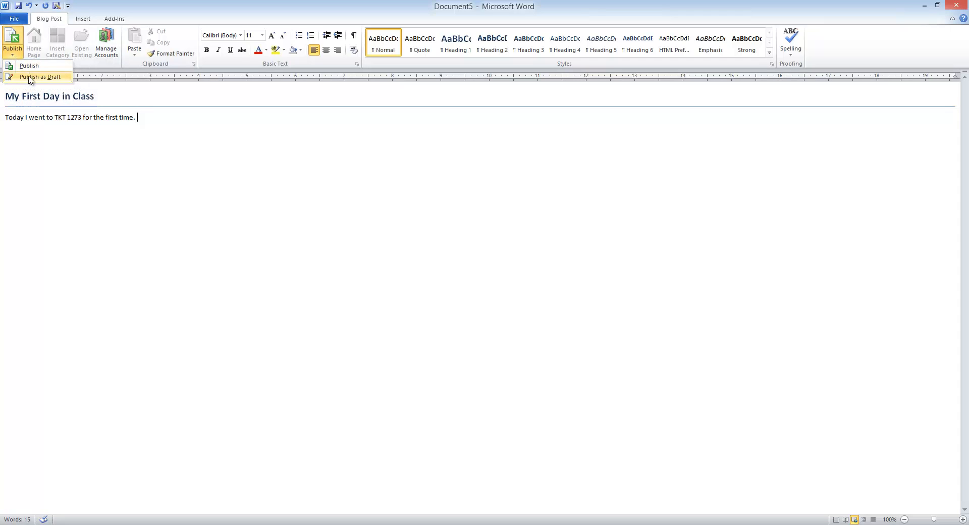
left_click(251, 138)
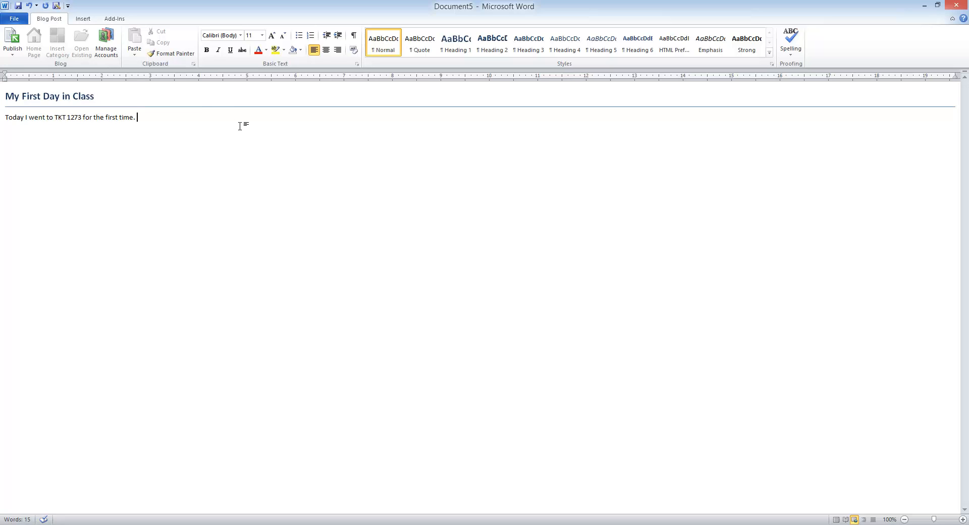
left_click(83, 20)
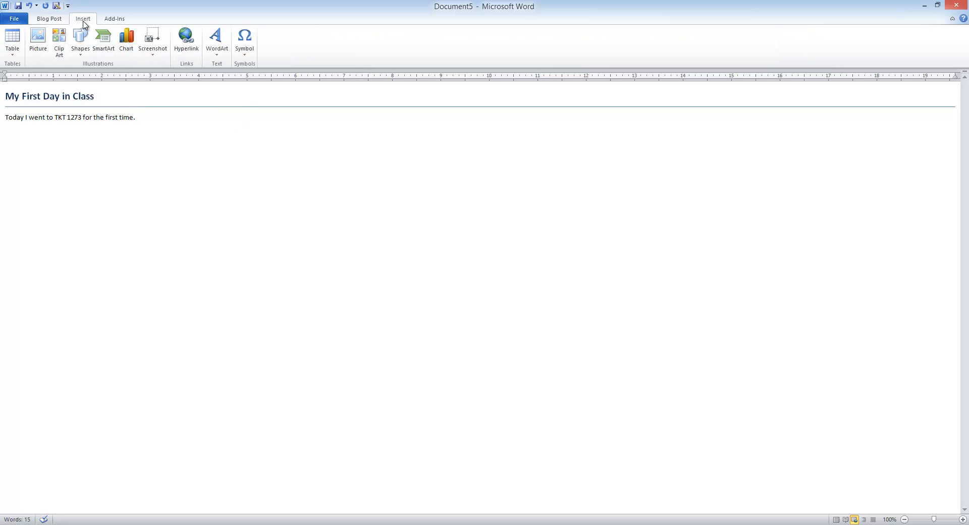
left_click(108, 21)
left_click(87, 20)
left_click(49, 21)
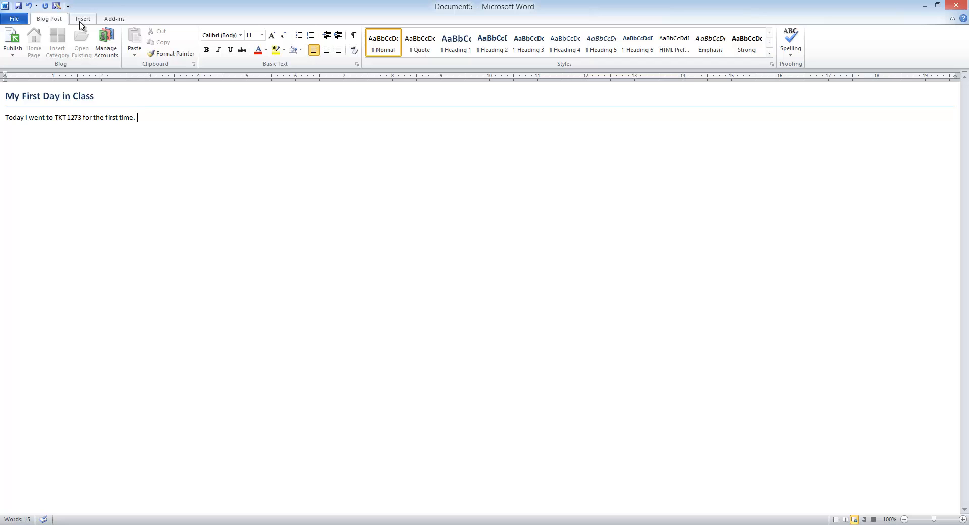
Step: Close the blog post without saving
left_click(7, 18)
left_click(24, 78)
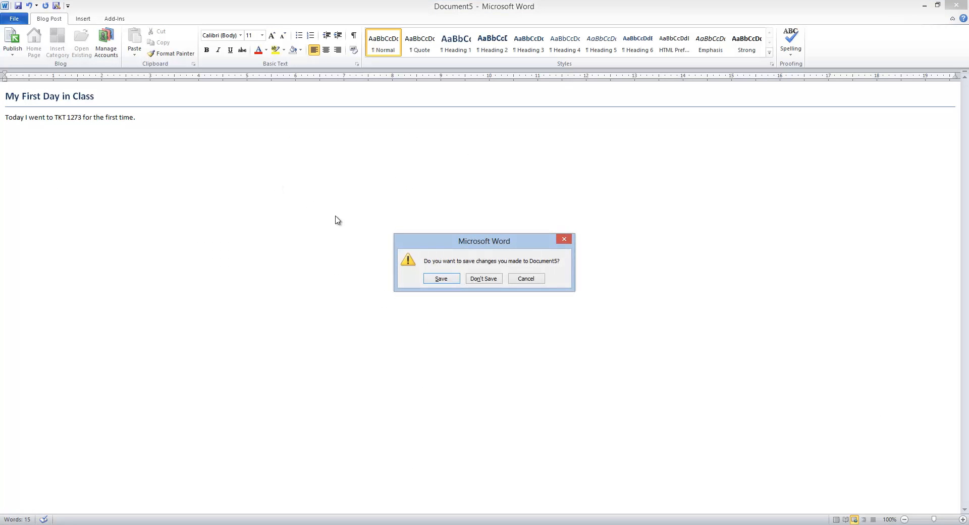
left_click(486, 281)
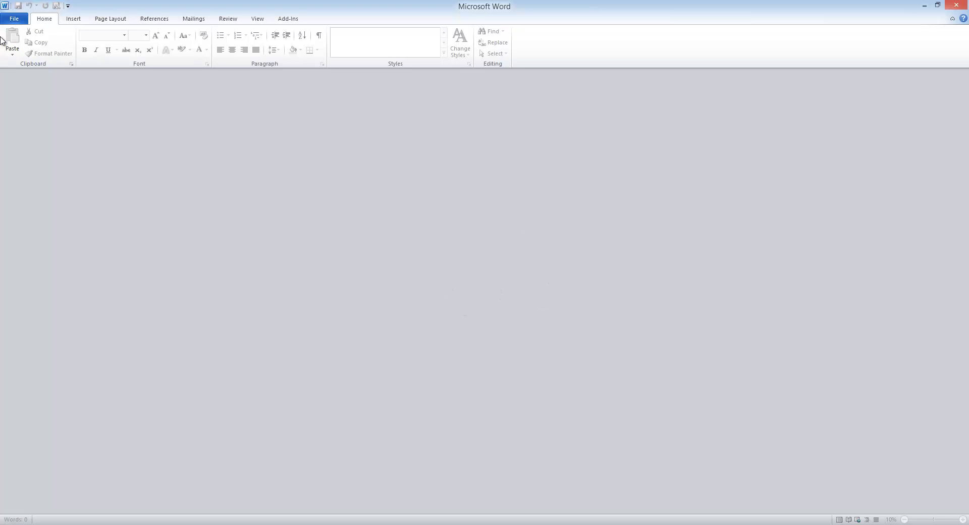
Step: Create a blank document and type 'I love animals.', fixing a typo along the way
left_click(16, 20)
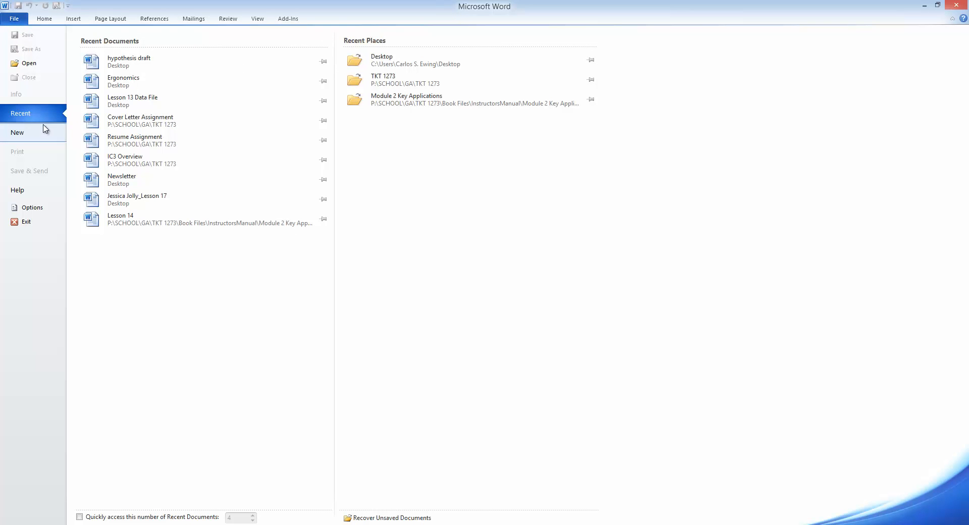
left_click(26, 134)
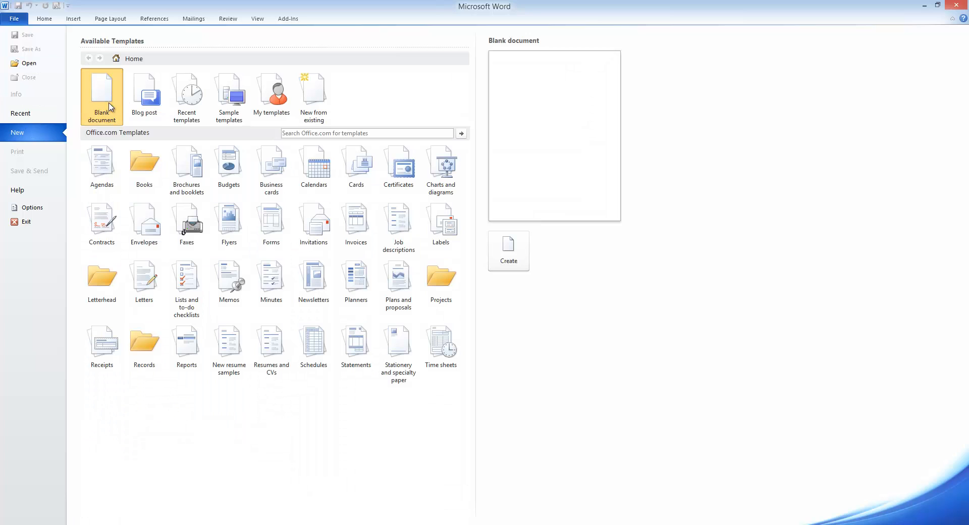
left_click(509, 266)
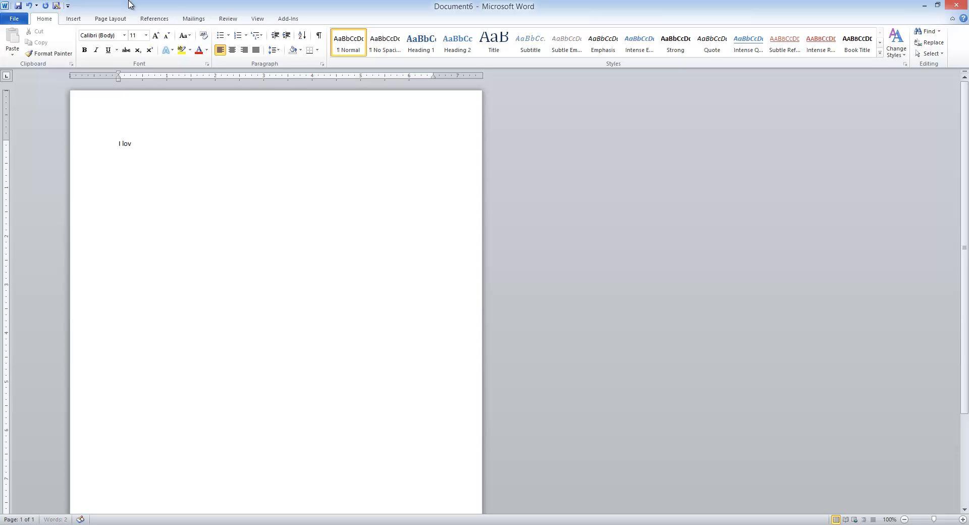
type("dogs and cast")
key("BackSpace")
key("BackSpace")
key("BackSpace")
key("BackSpace")
type("animals.")
double_click(147, 146)
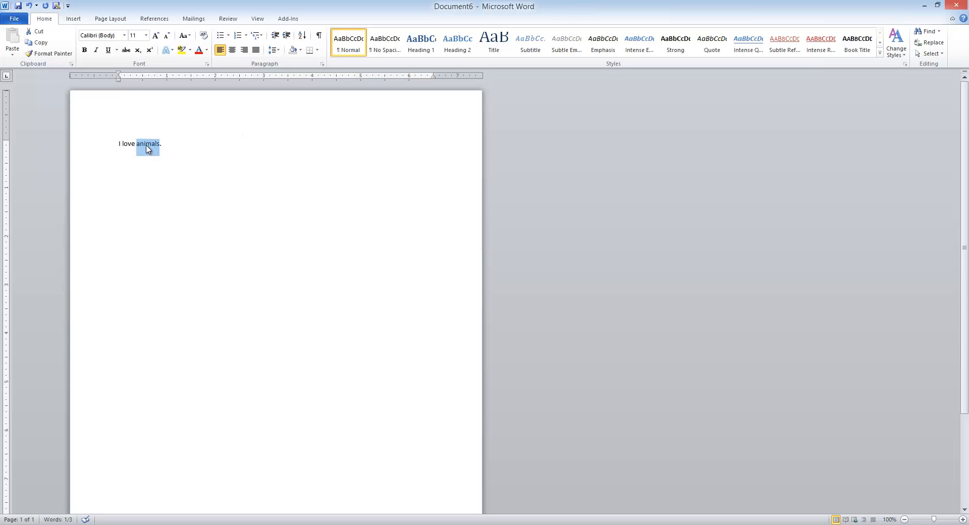
right_click(147, 146)
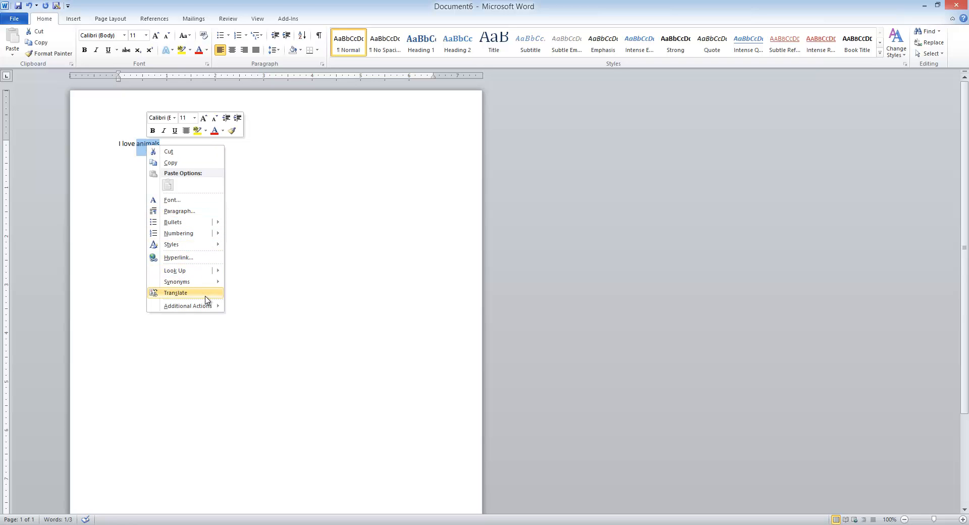
left_click(76, 21)
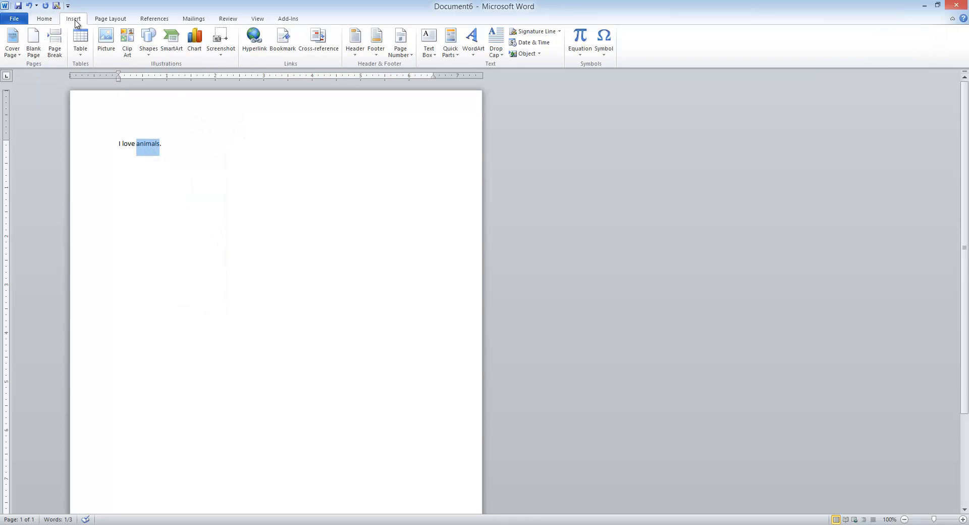
left_click(254, 41)
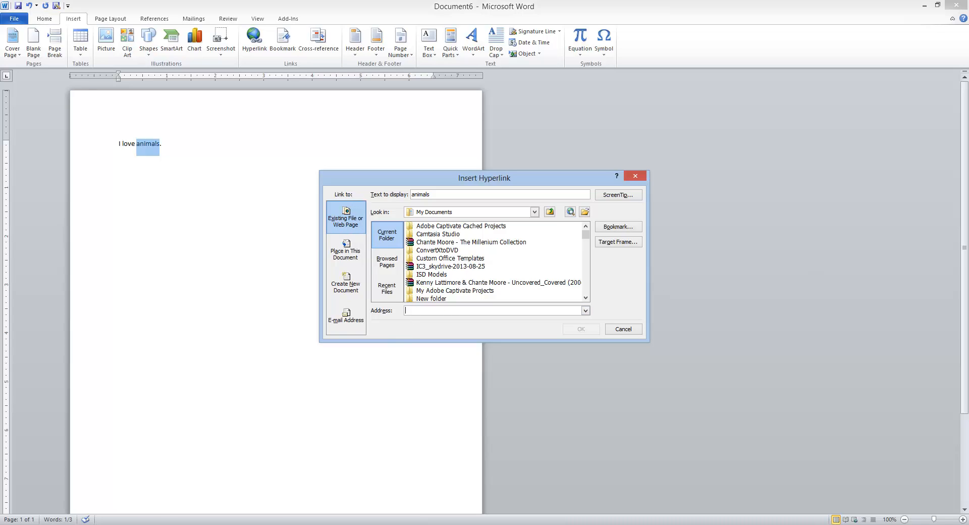
type("www.")
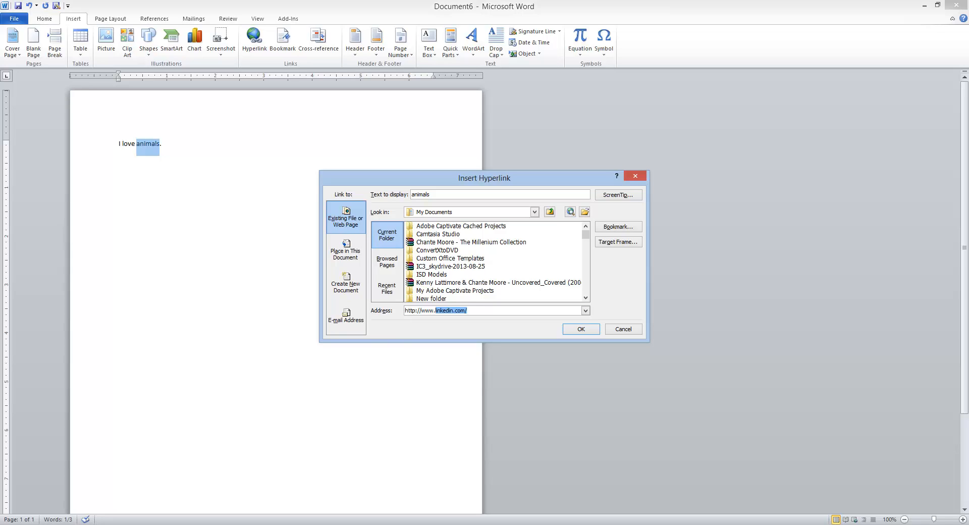
type("petsmart.com")
left_click(581, 329)
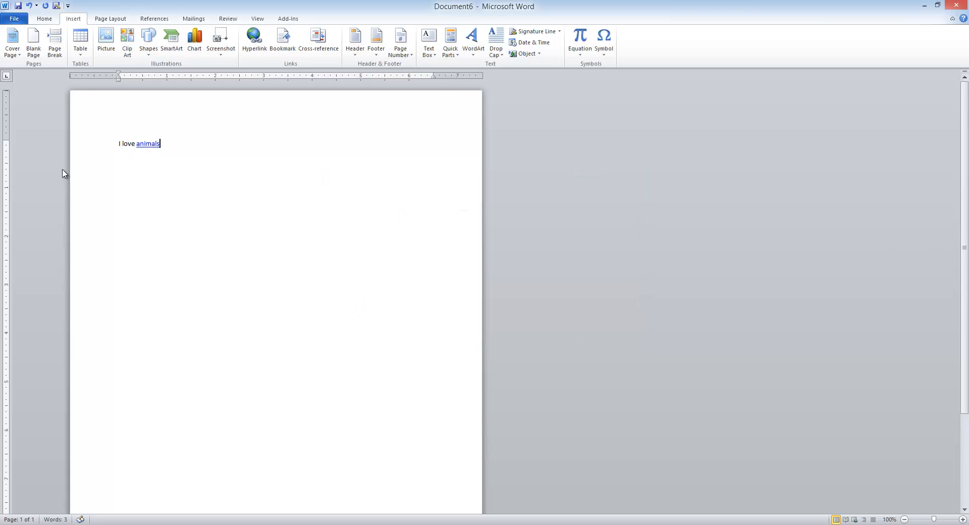
mouse_move(141, 142)
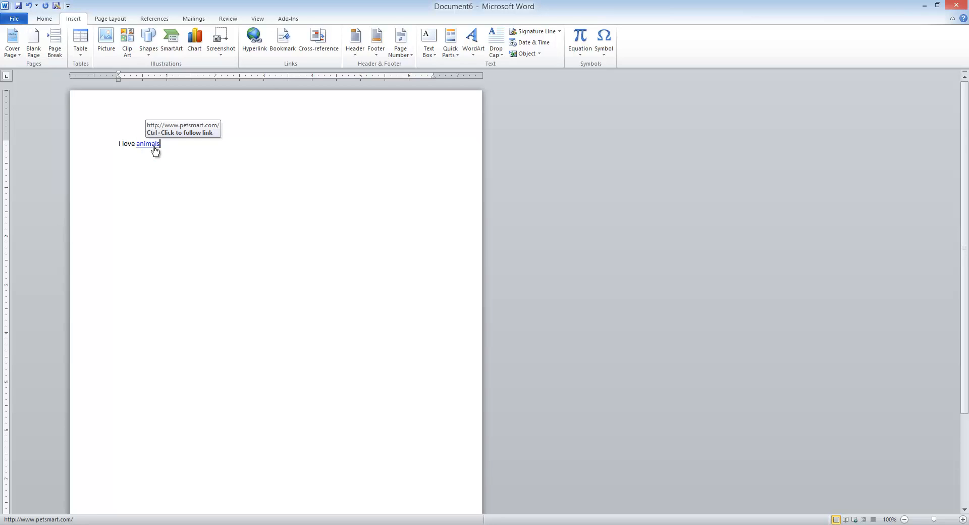
left_click(154, 147, "ctrl")
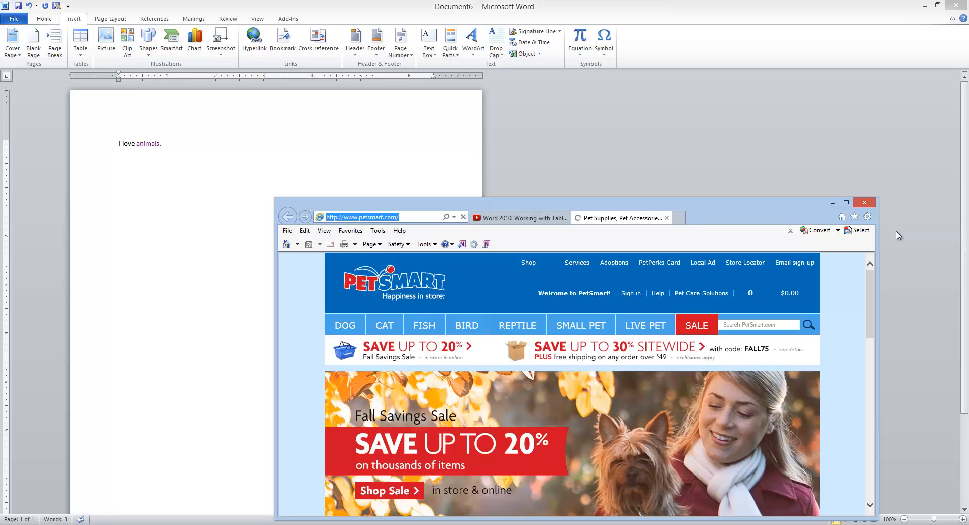
Step: Close Internet Explorer, closing all of its PetSmart tabs at once
left_click(865, 205)
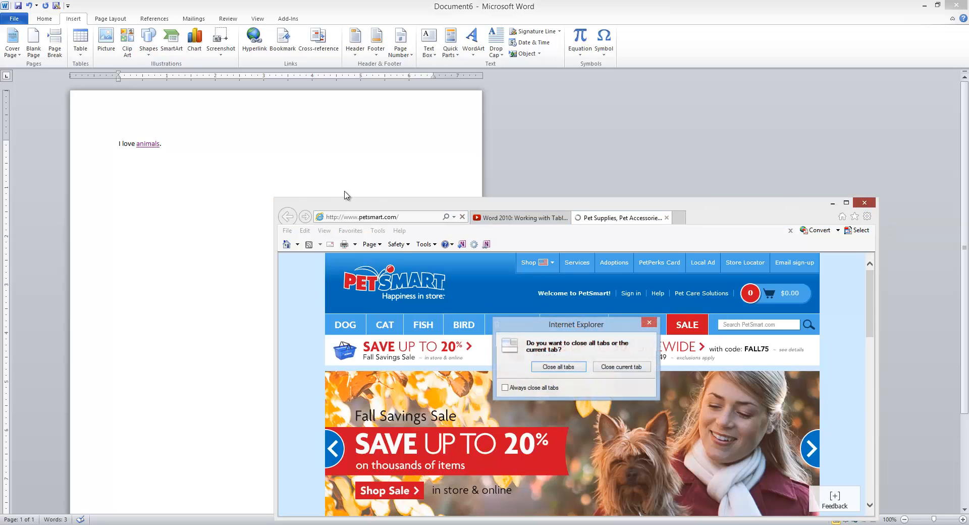
left_click(578, 367)
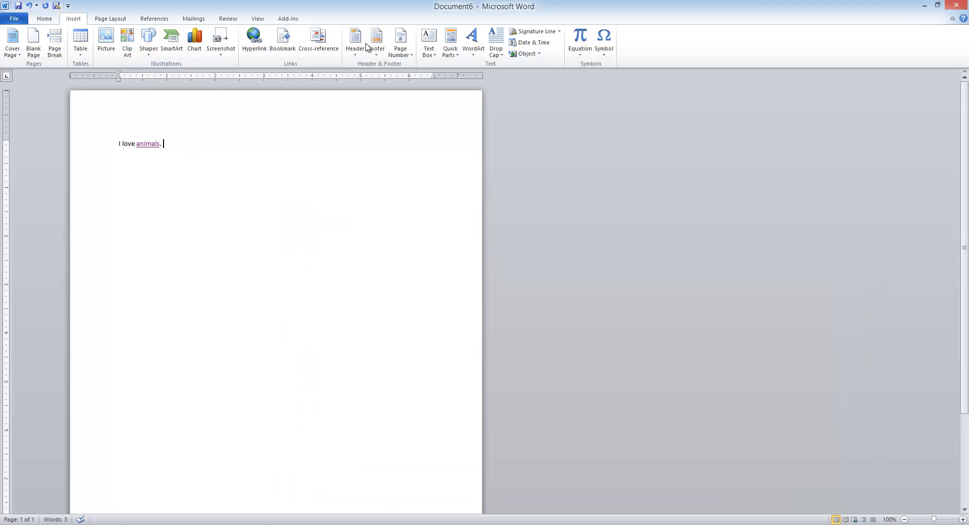
Step: Search clip art for 'dog' and insert the beagle puppy clip into the document
left_click(127, 37)
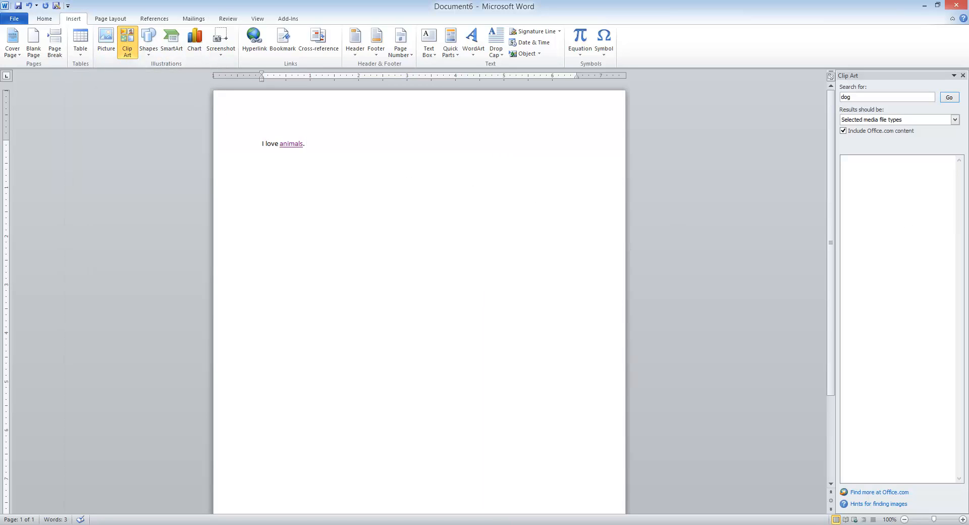
left_click(949, 99)
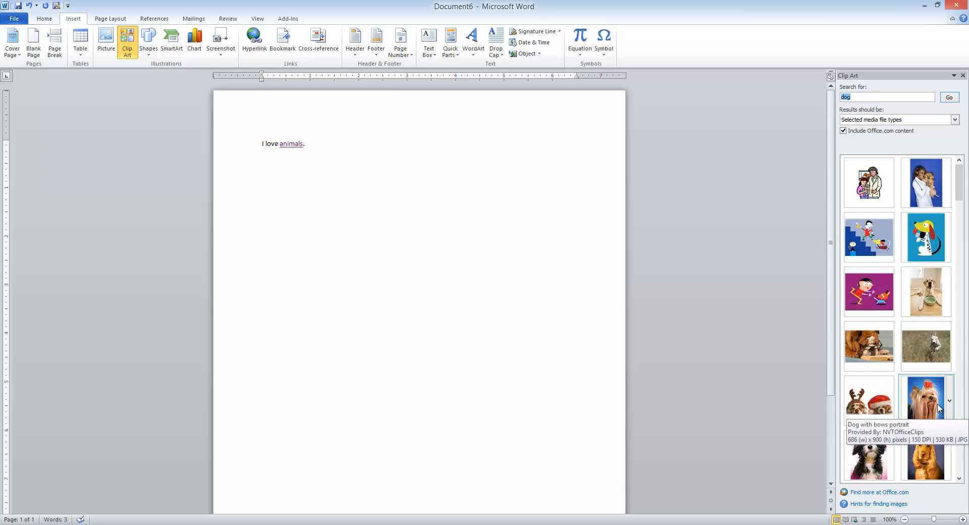
left_click(958, 360)
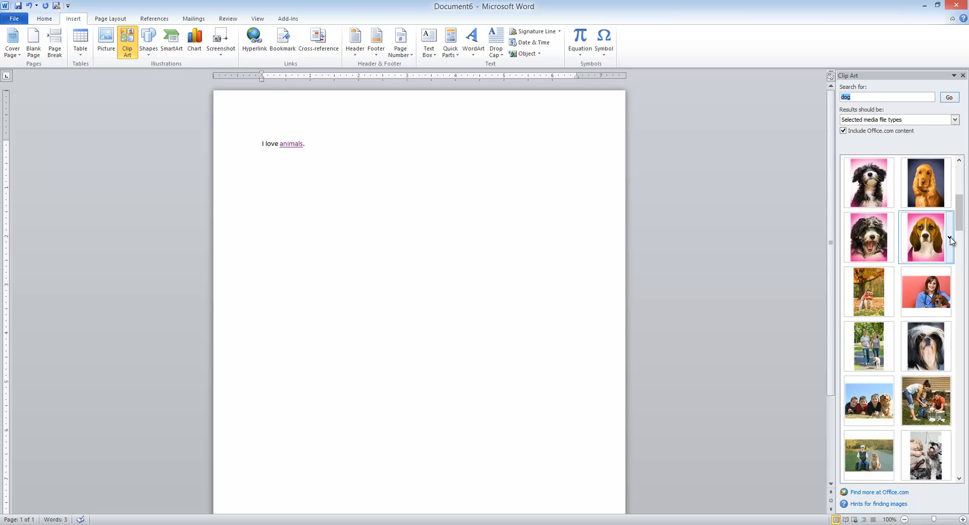
left_click(949, 237)
left_click(918, 278)
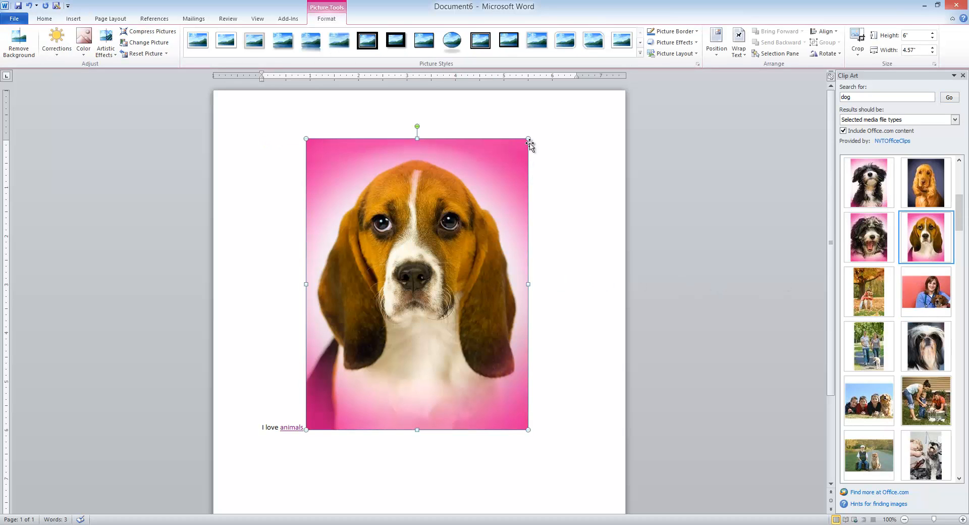
Step: Shrink the beagle picture from its corner, then select it and open Insert Hyperlink for it
left_click_drag(528, 139, 405, 308)
left_click(301, 251)
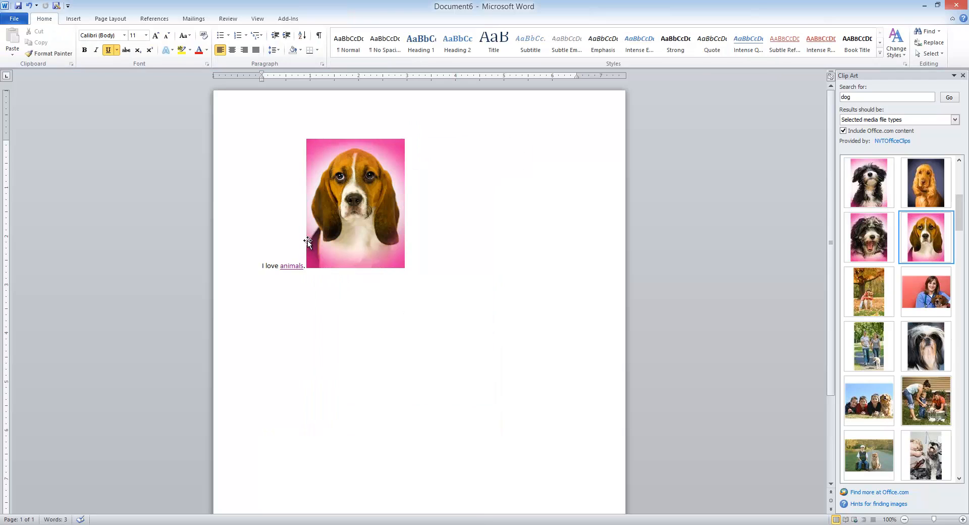
double_click(308, 248)
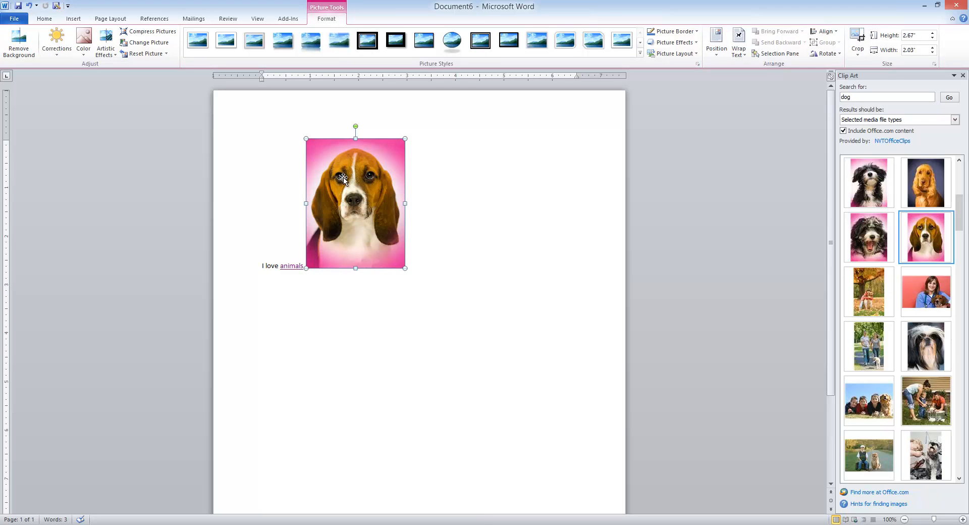
left_click(80, 20)
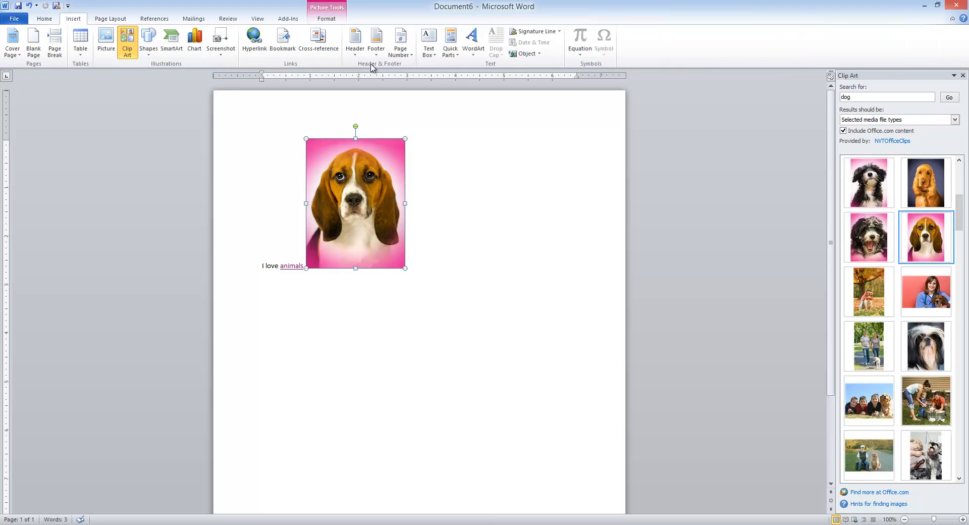
left_click(255, 40)
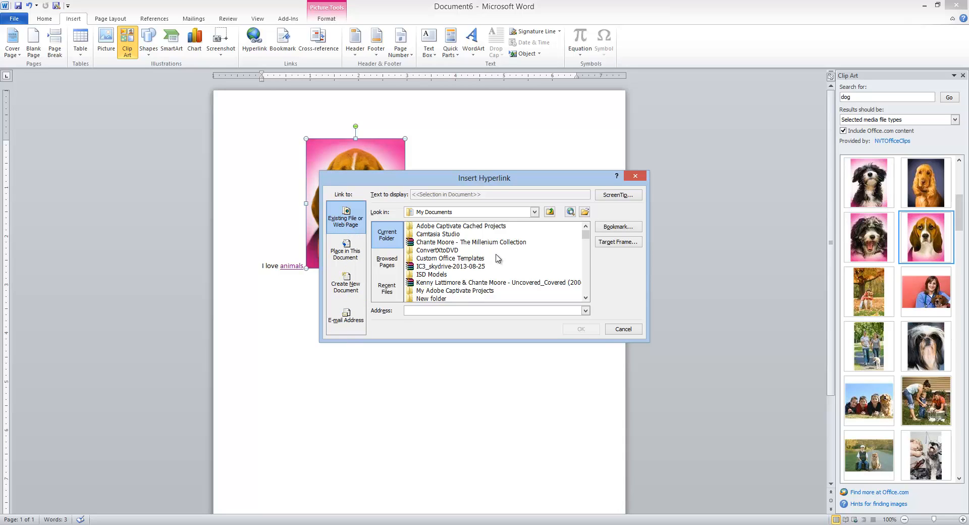
Step: Link the beagle picture to 'MSU Diversity.pdf' from the Documents folder and reselect the picture
left_click(588, 253)
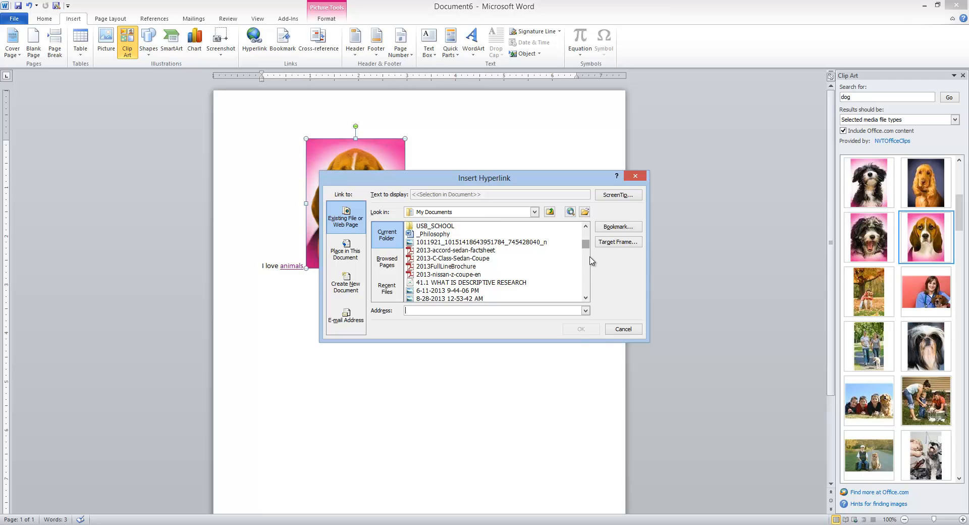
left_click(589, 264)
left_click(589, 267)
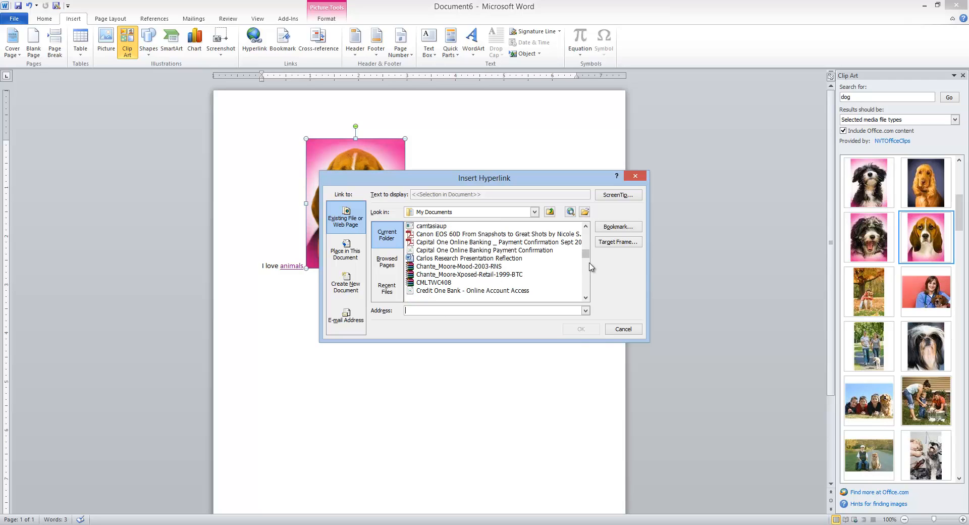
left_click(587, 275)
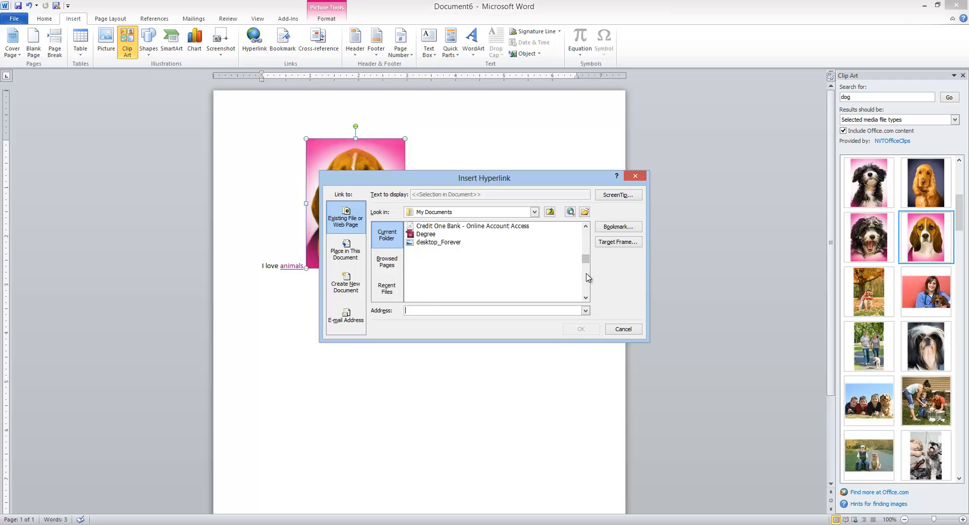
left_click(588, 276)
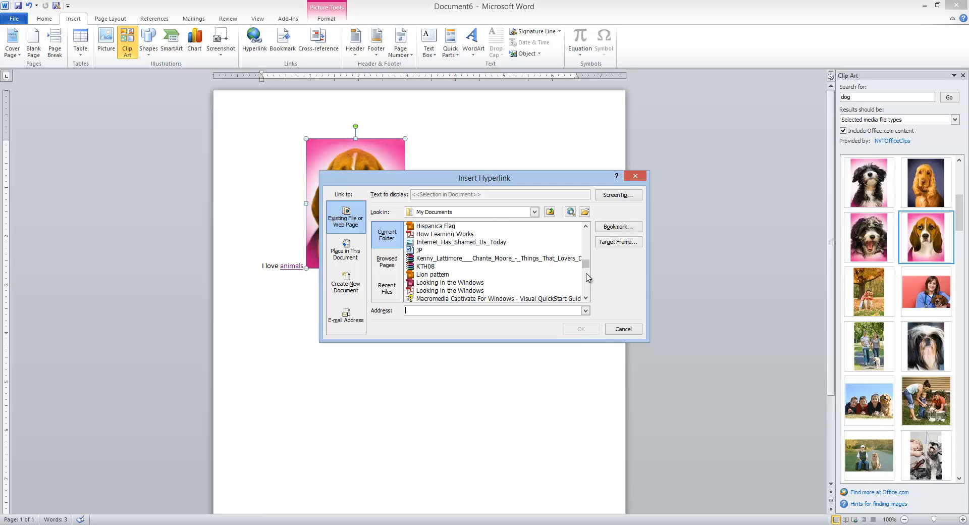
left_click(587, 277)
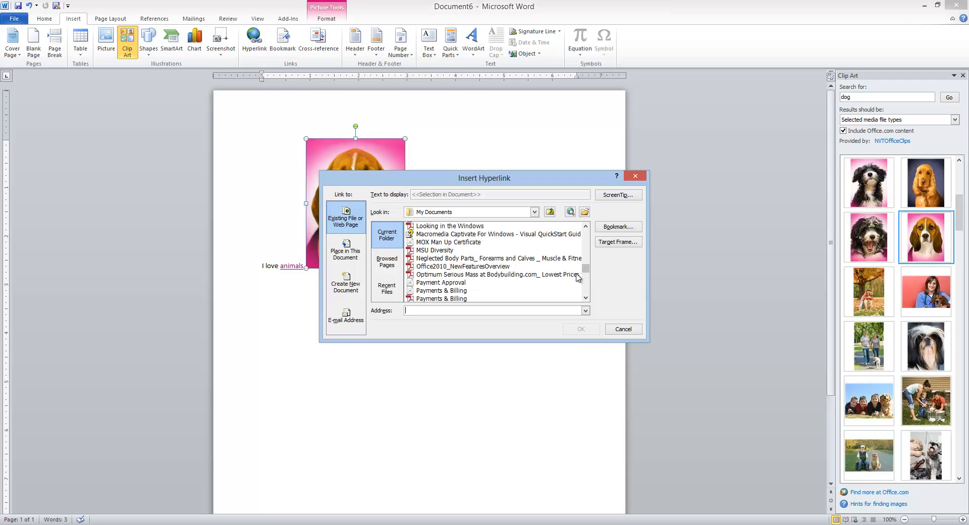
left_click(449, 252)
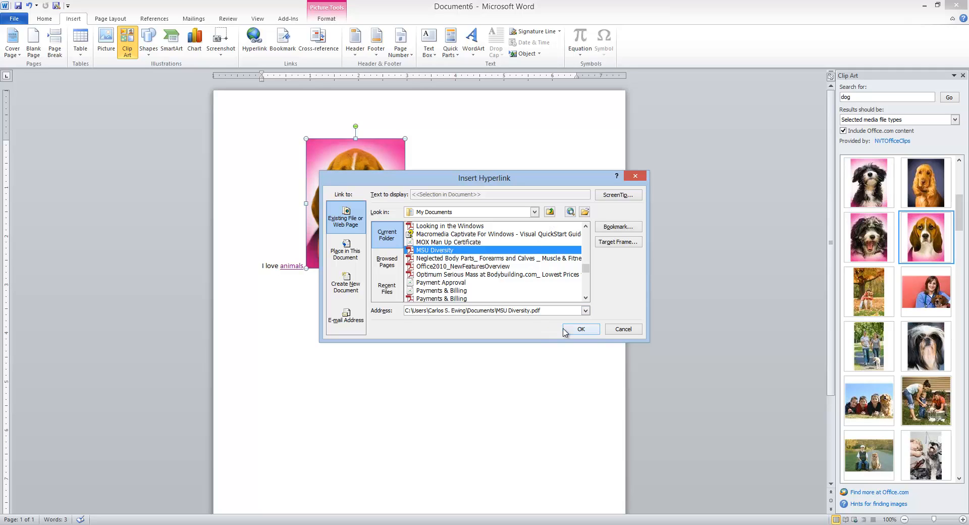
left_click(581, 330)
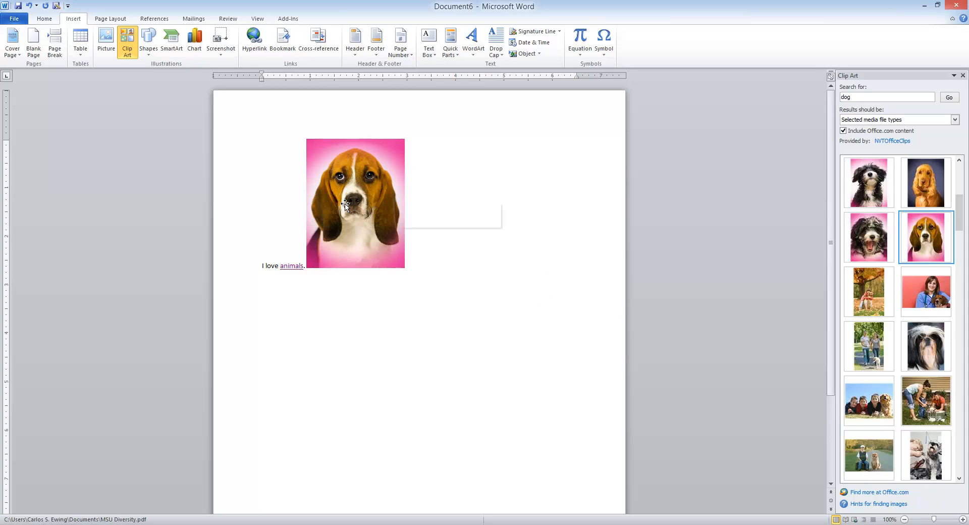
double_click(372, 218)
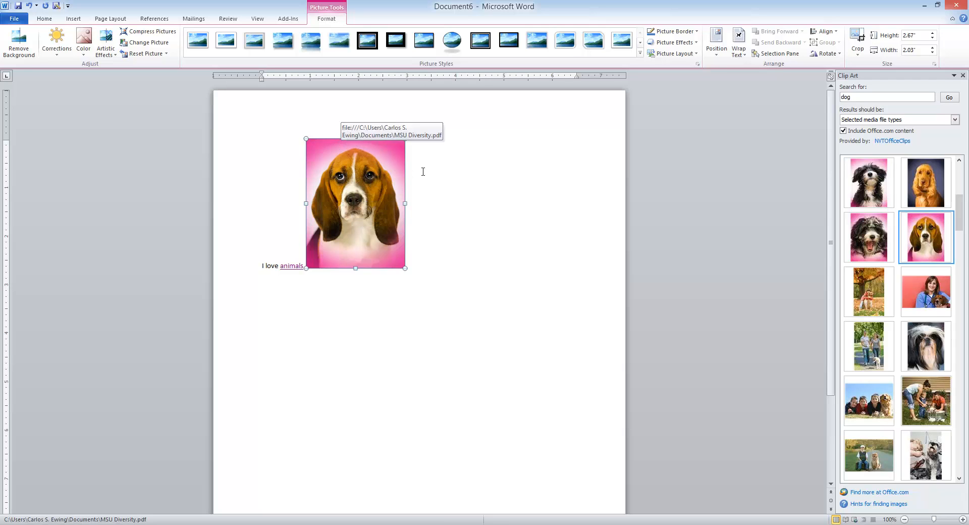
Step: Delete the selected beagle picture from the document
key("Delete")
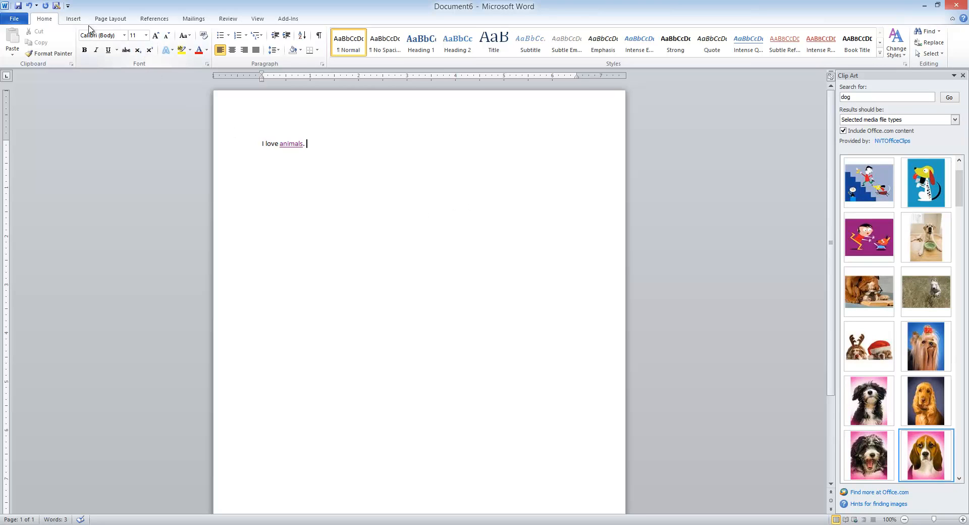
left_click(76, 19)
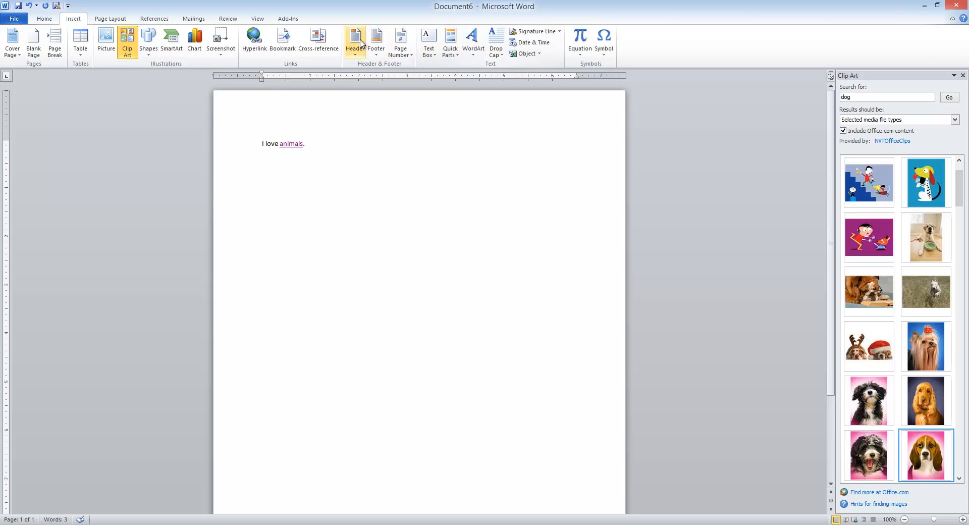
Step: Insert an Alphabet-style header with the title 'Homework 1'
left_click(359, 44)
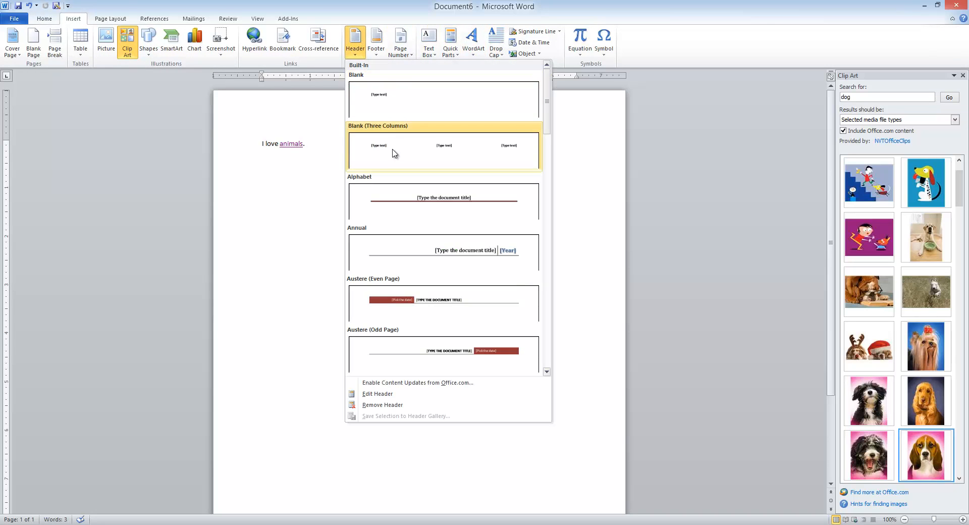
left_click(397, 198)
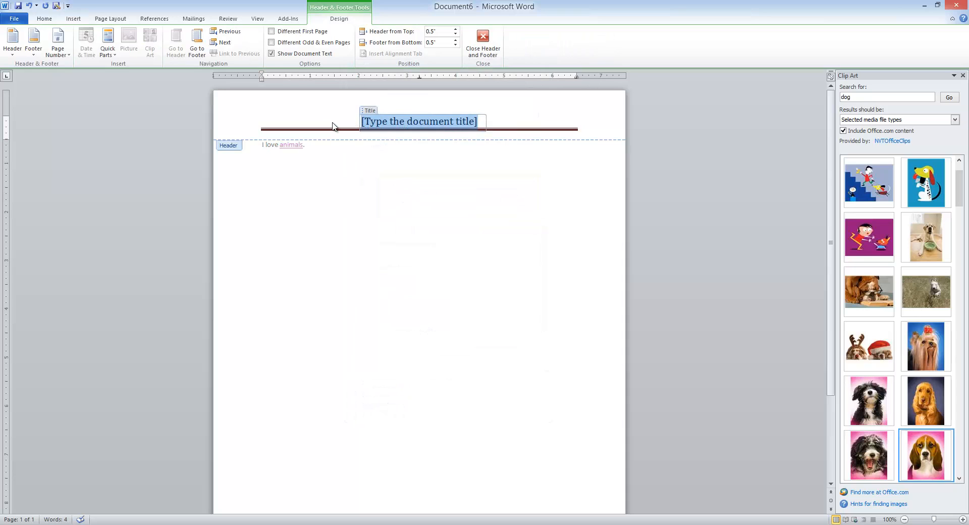
type("Homework")
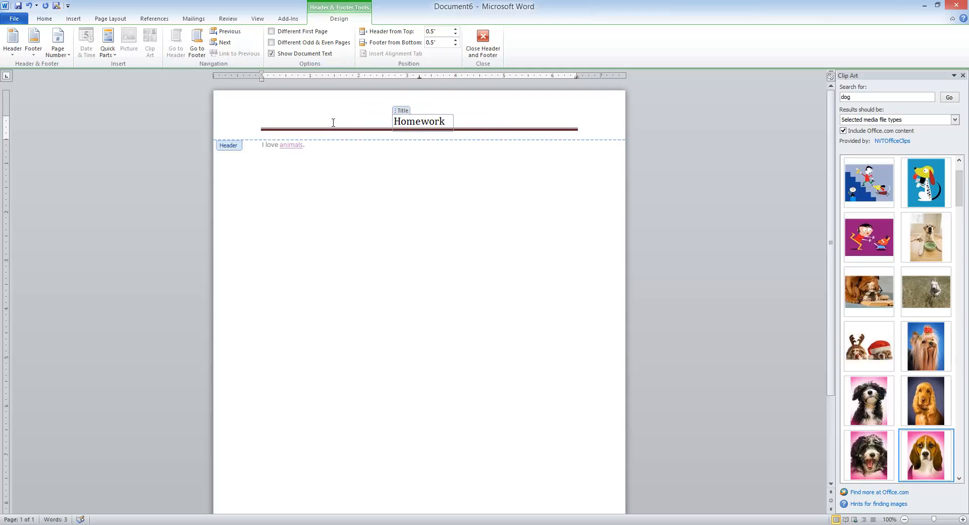
type(" 1")
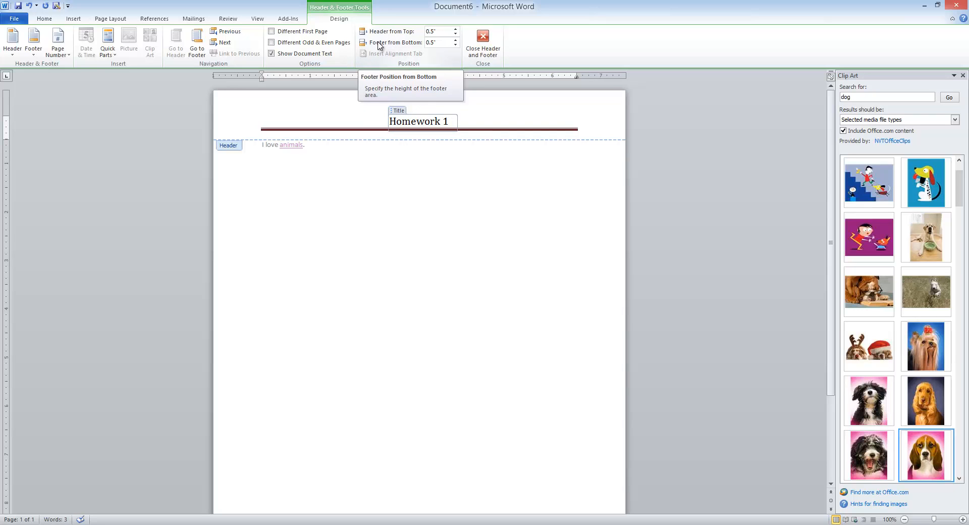
left_click(200, 51)
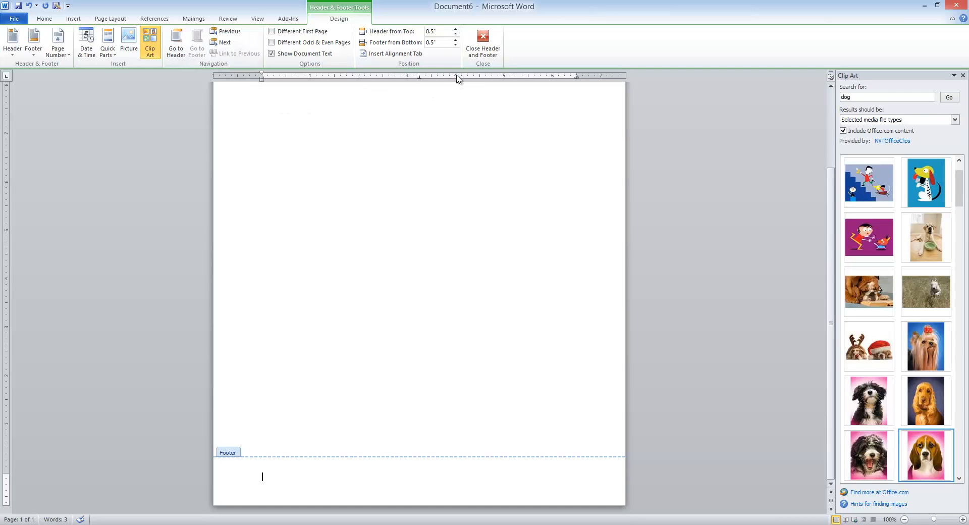
Step: Add a Plain Number 1 page number at the page bottom, tabbed to the right margin
left_click(73, 19)
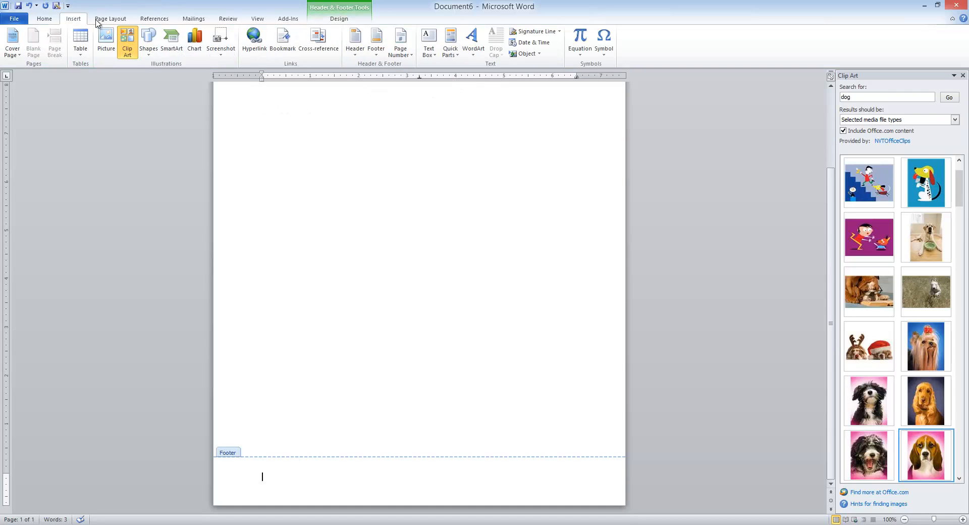
left_click(406, 50)
mouse_move(422, 77)
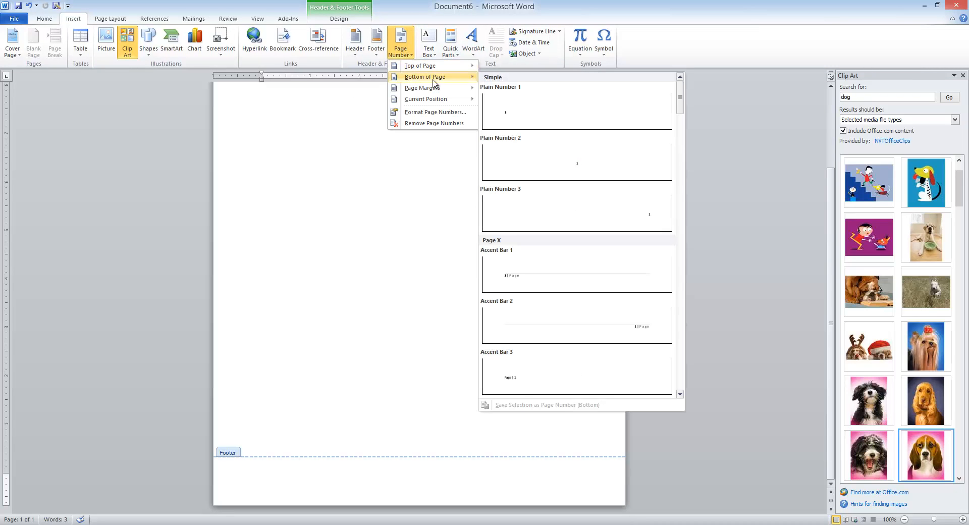
left_click(518, 115)
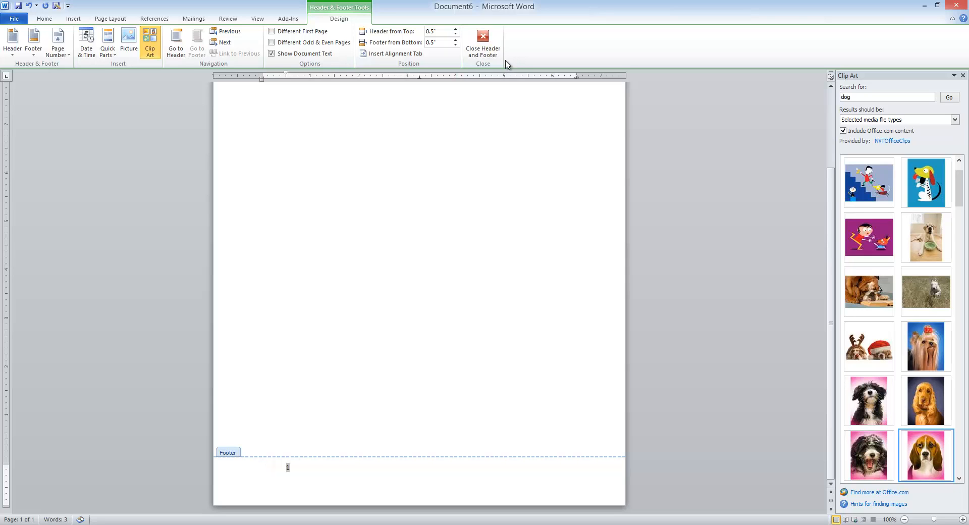
key("Tab")
key("Tab")
key("Tab")
key("Tab")
key("Tab")
key("Tab")
key("Tab")
key("Tab")
key("Tab")
key("Tab")
key("Tab")
key("Tab")
key("Tab")
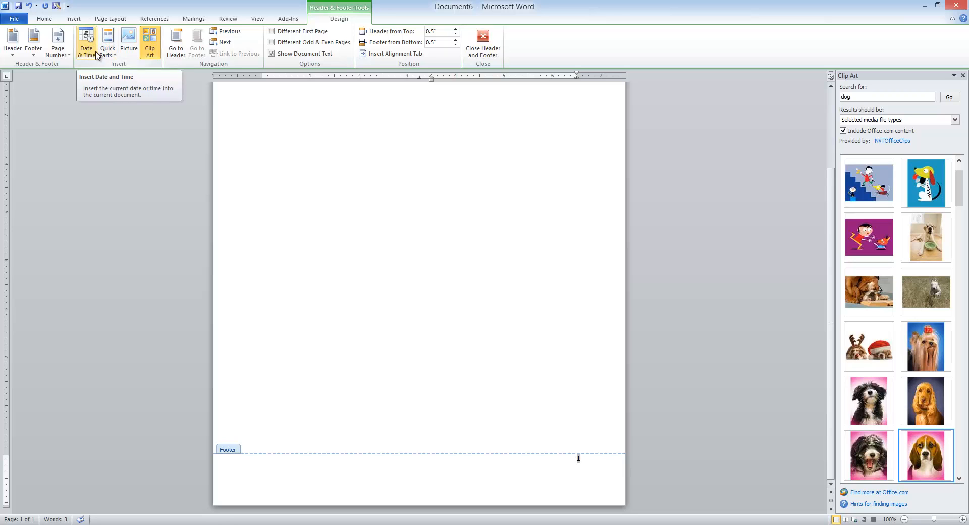
scroll(395, 232, "up", 1)
scroll(395, 228, "up", 4)
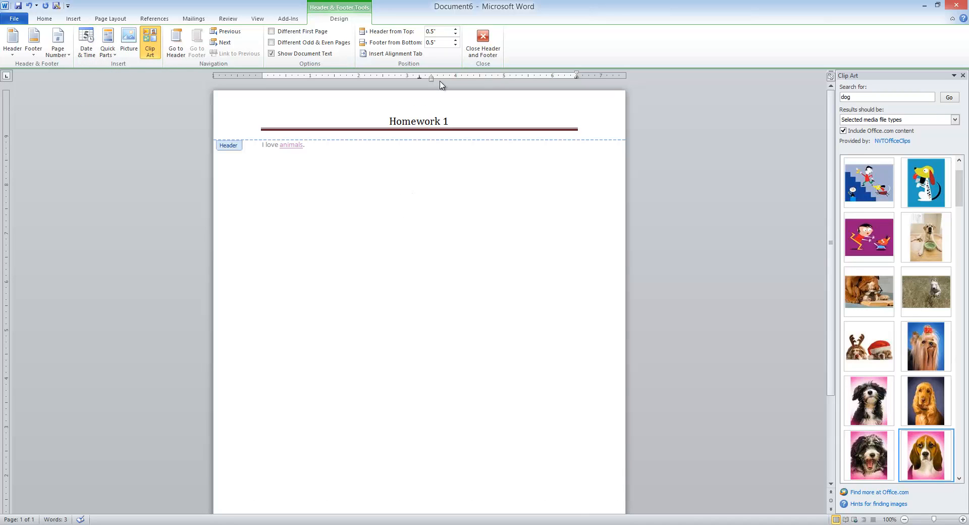
Step: Close Header and Footer editing to return to the document body
left_click(483, 39)
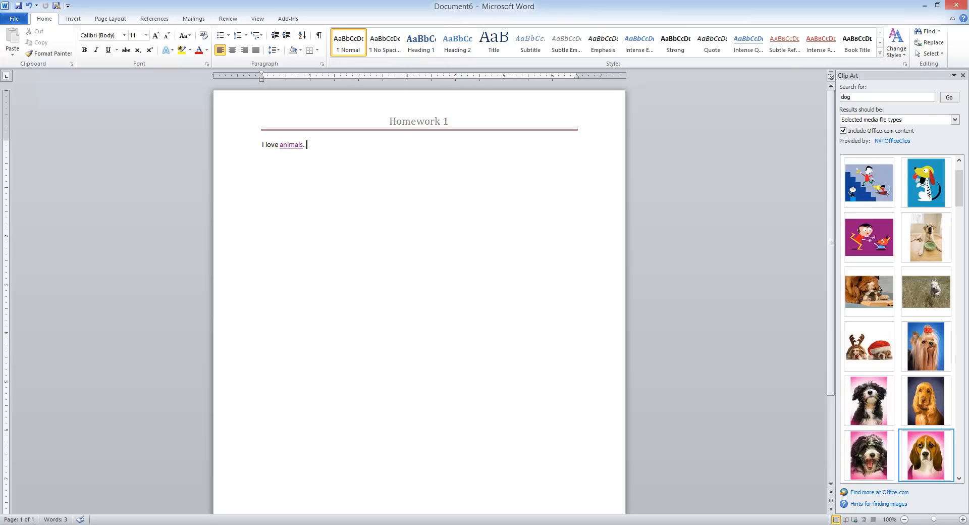
left_click(591, 524)
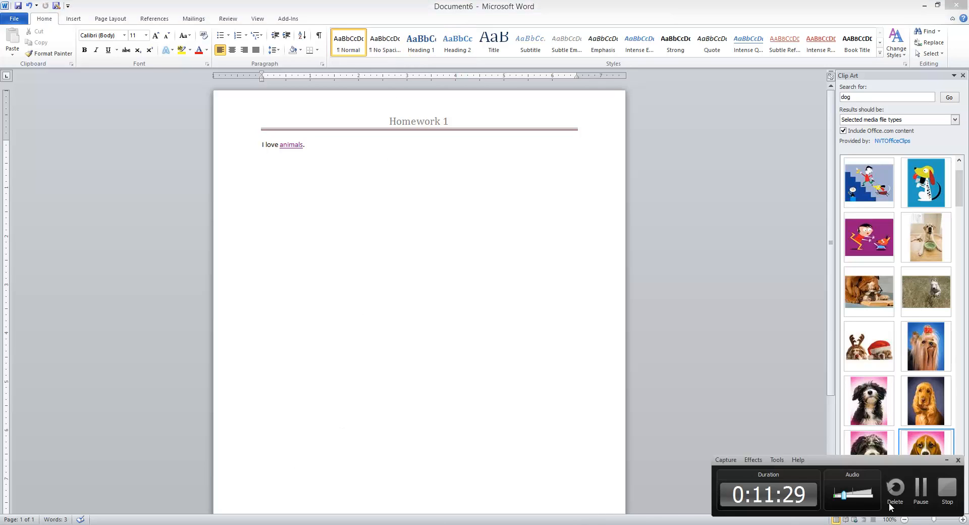